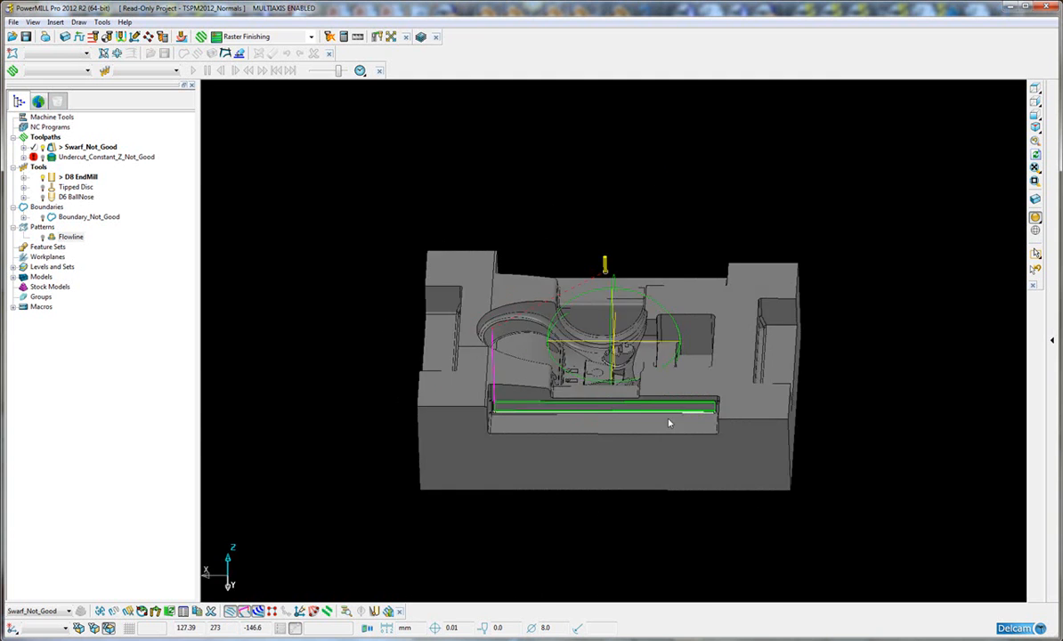
# Examine the Swarf_Not_Good toolpath at both end corners of the long slot in the block's side
pyautogui.scroll(5, 673, 445)
pyautogui.moveTo(673, 445); pyautogui.dragTo(577, 387, button='middle')
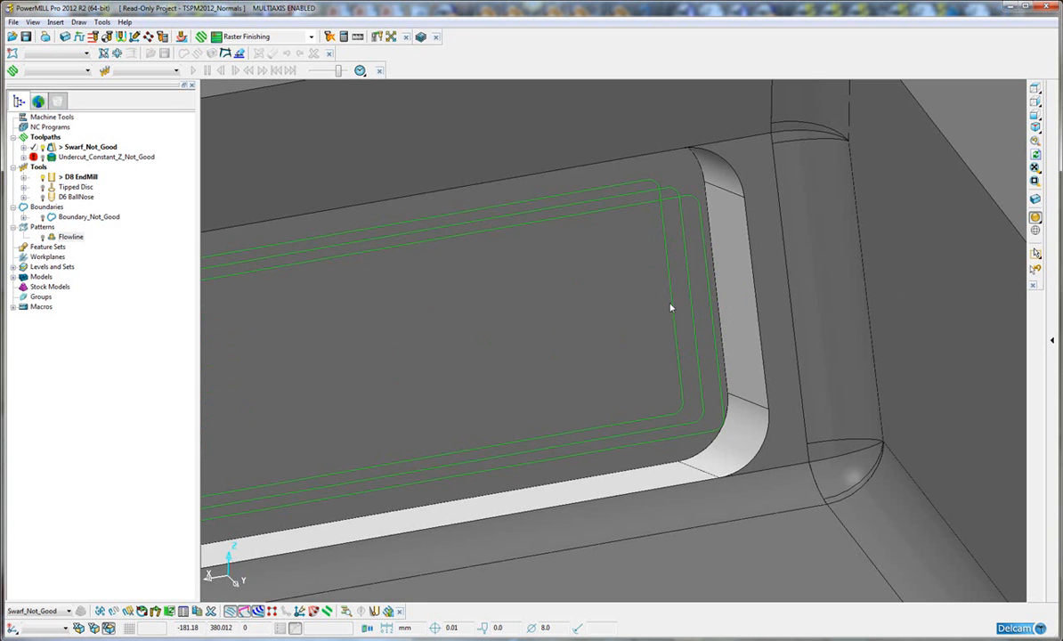
pyautogui.scroll(-5, 648, 334)
pyautogui.keyDown('shift'); pyautogui.moveTo(421, 368); pyautogui.dragTo(836, 258, button='middle'); pyautogui.keyUp('shift')
pyautogui.scroll(-2, 560, 362)
pyautogui.moveTo(560, 362); pyautogui.dragTo(482, 298, button='middle')
pyautogui.scroll(5, 565, 313)
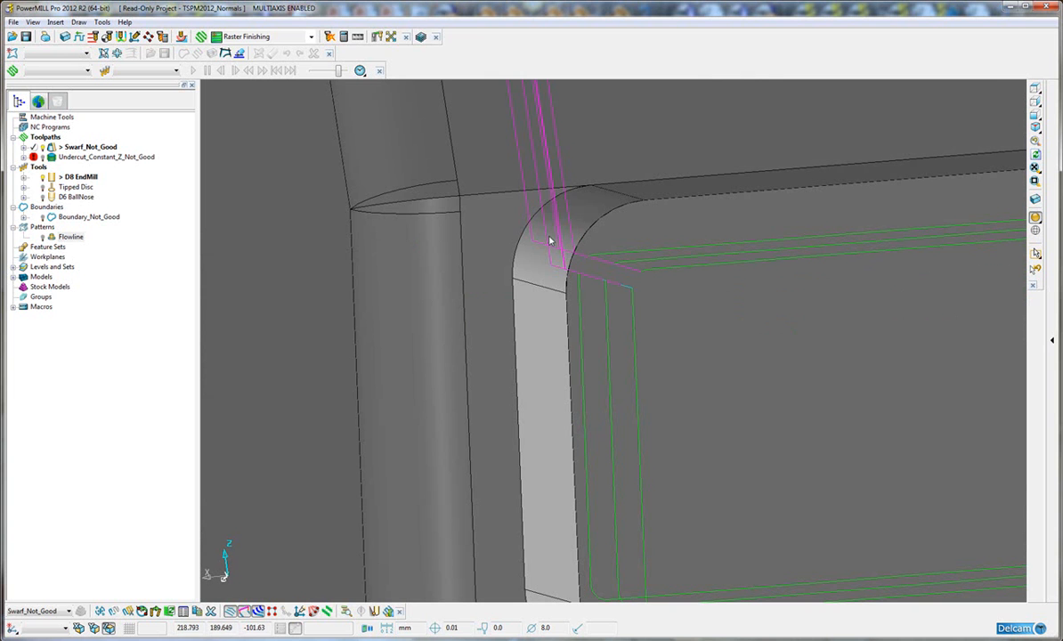
pyautogui.scroll(-10, 650, 325)
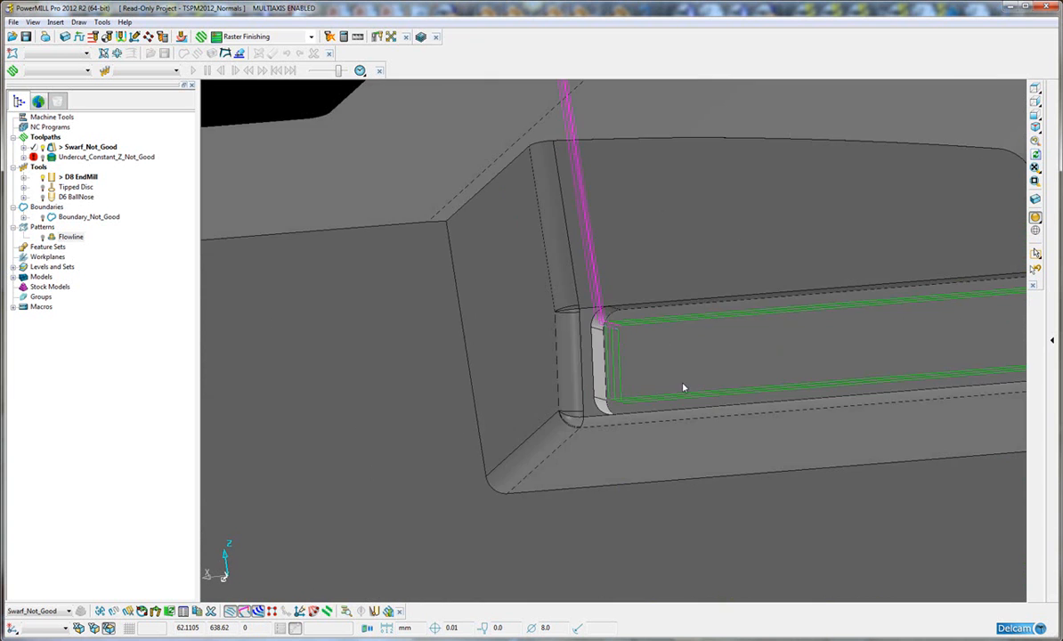
pyautogui.moveTo(645, 385); pyautogui.dragTo(488, 399, button='middle')
# Activate the Undercut_Constant_Z_Not_Good toolpath and examine its passes in the end slot
pyautogui.click(52, 159)
pyautogui.doubleClick(52, 160)
pyautogui.click(814, 394)
pyautogui.moveTo(814, 394); pyautogui.dragTo(699, 392, button='middle')
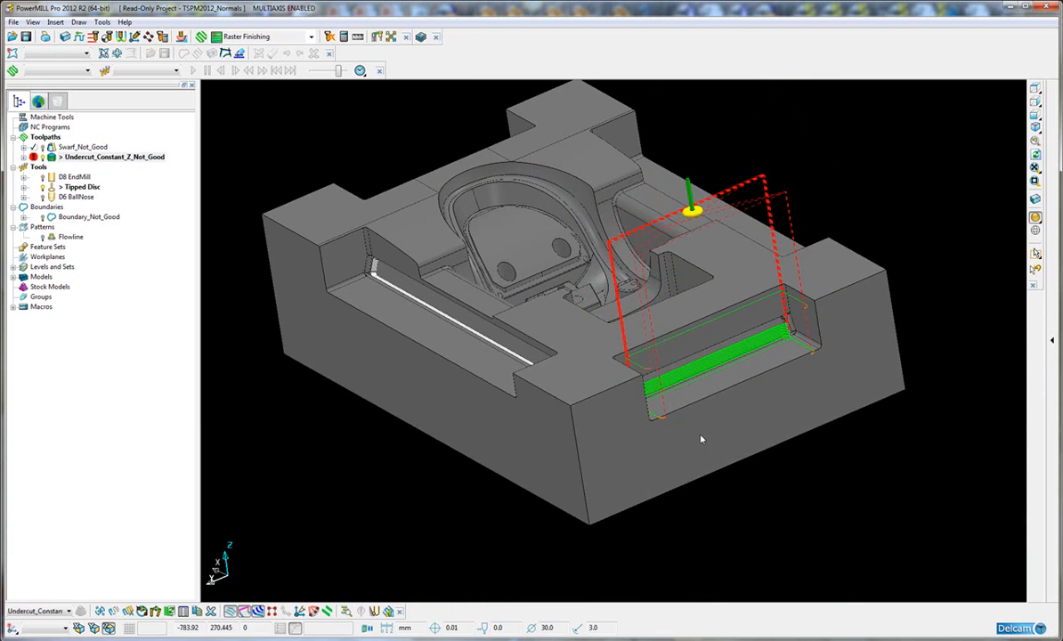
pyautogui.scroll(8, 701, 439)
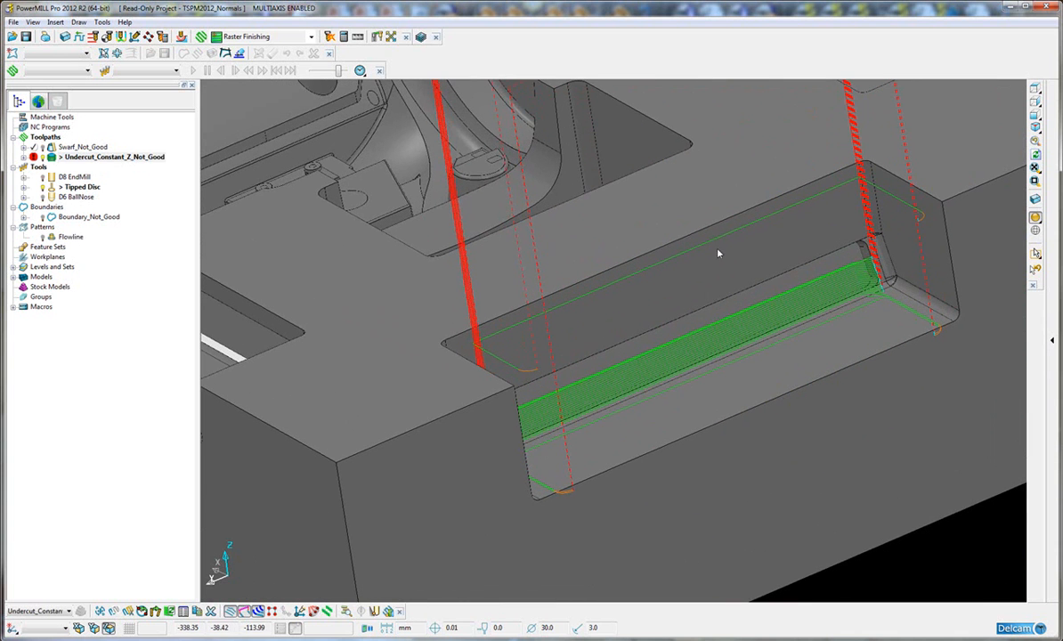
pyautogui.moveTo(739, 366); pyautogui.dragTo(819, 311, button='middle')
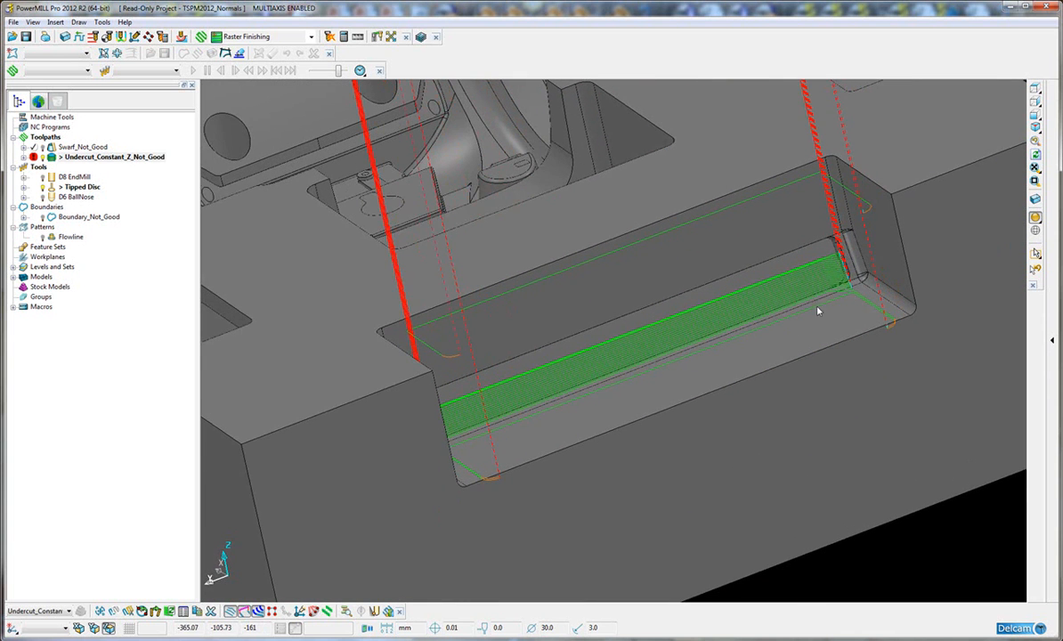
# Select the stray toolpath segment running along the upper wall of the end slot to check it, and clear the selection
pyautogui.click(771, 194)
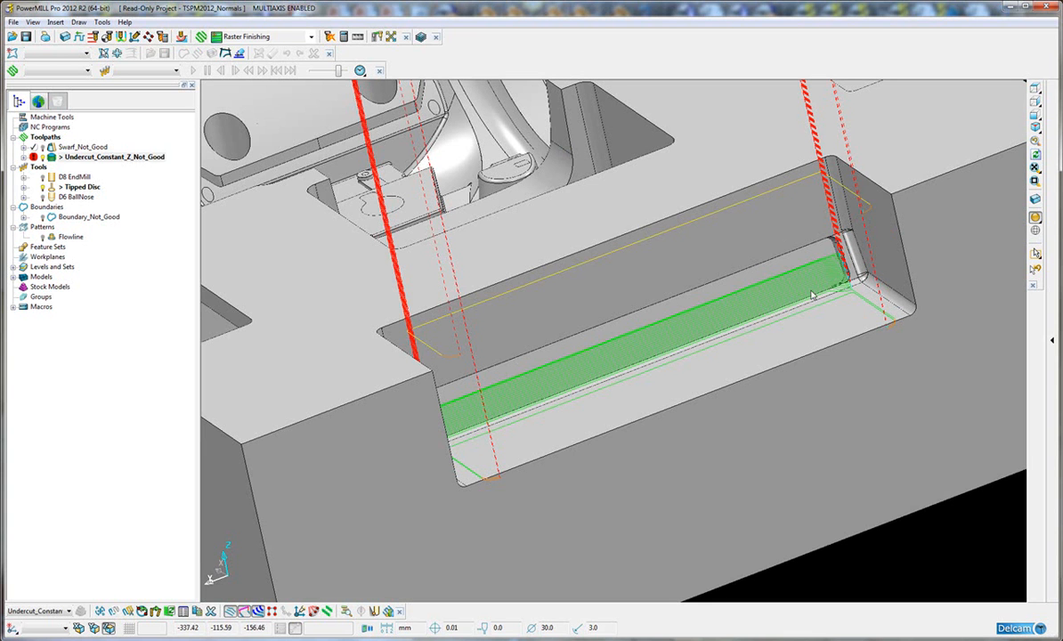
pyautogui.click(982, 552)
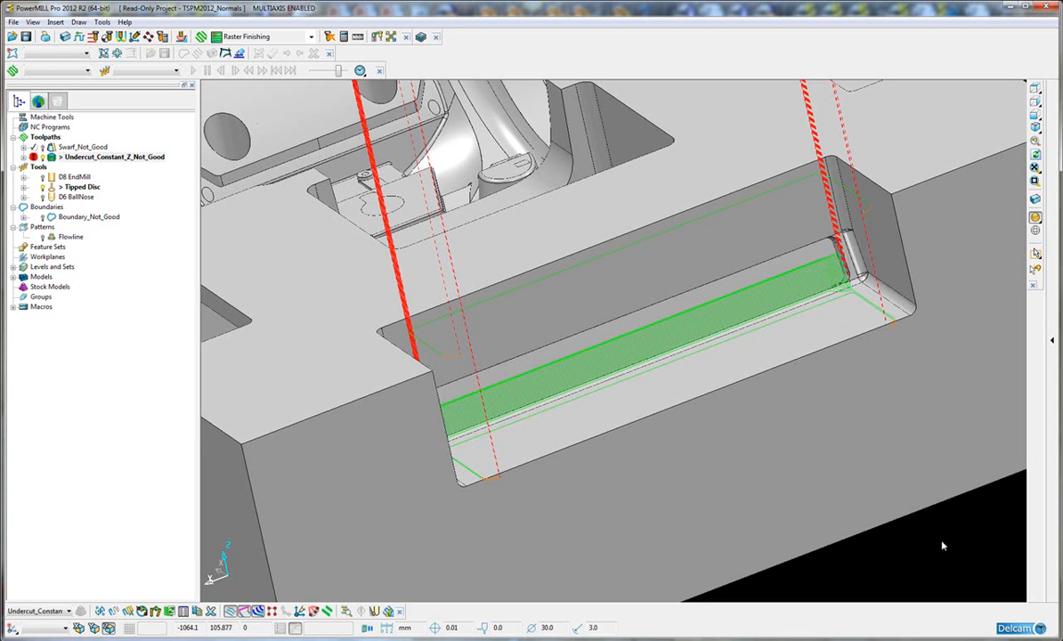
pyautogui.moveTo(898, 525); pyautogui.dragTo(752, 452, button='middle')
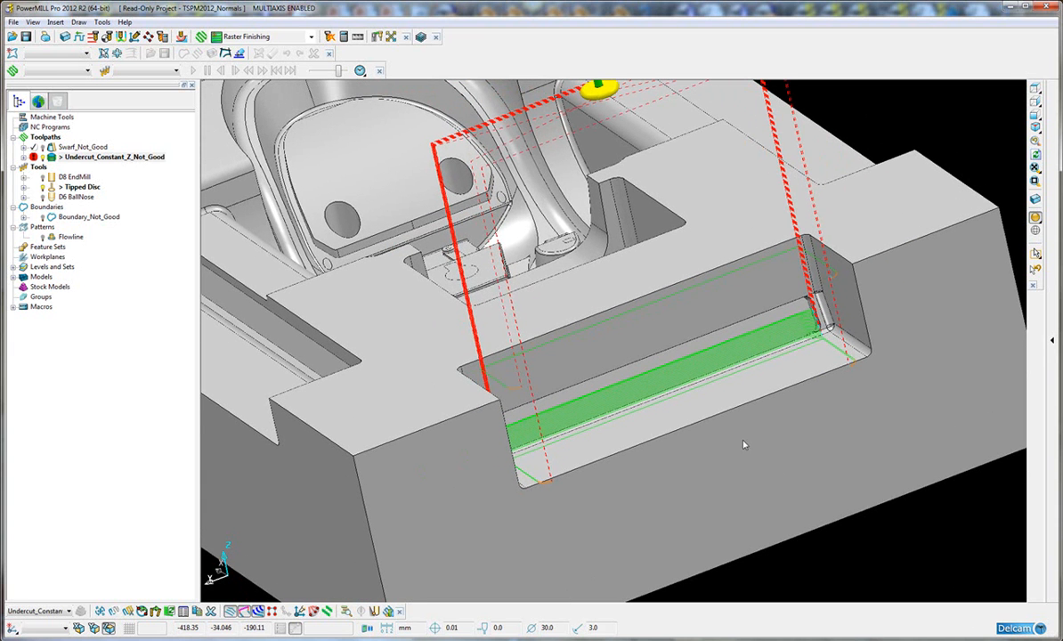
pyautogui.scroll(-4, 596, 378)
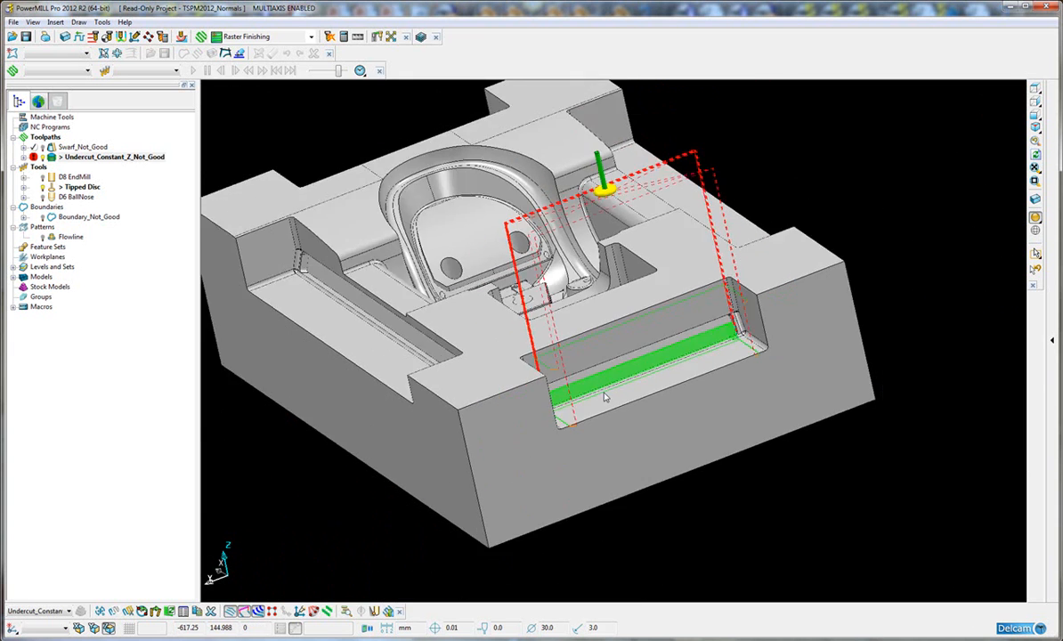
# Turn on Shade Inside in the model drawing options and accept the settings
pyautogui.moveTo(625, 363); pyautogui.dragTo(729, 356, button='middle')
pyautogui.moveTo(452, 384); pyautogui.dragTo(478, 303, button='middle')
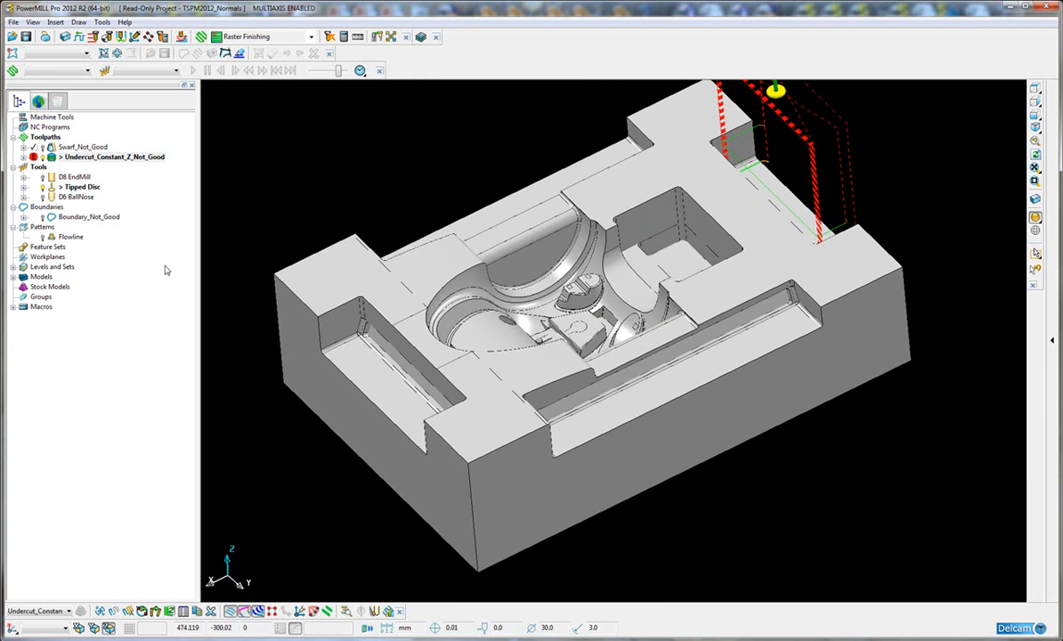
pyautogui.rightClick(41, 276)
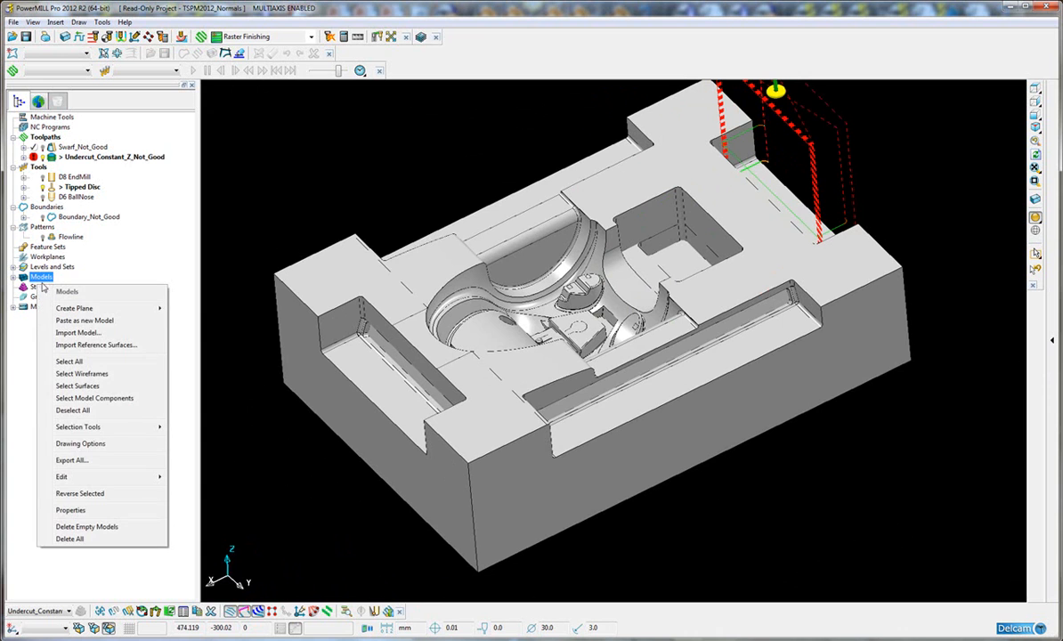
pyautogui.click(121, 445)
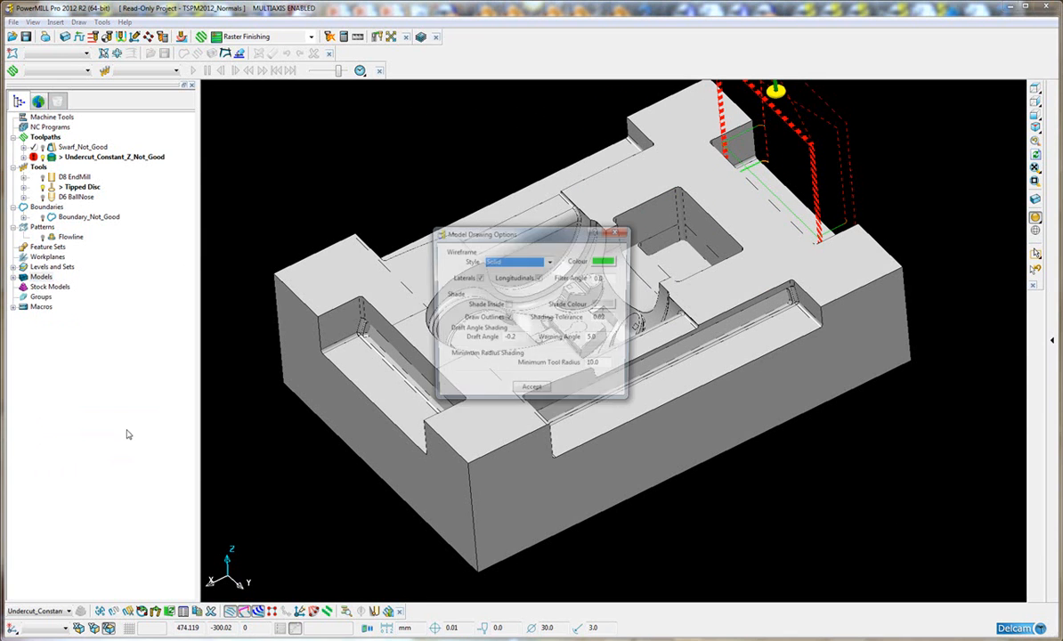
pyautogui.click(508, 305)
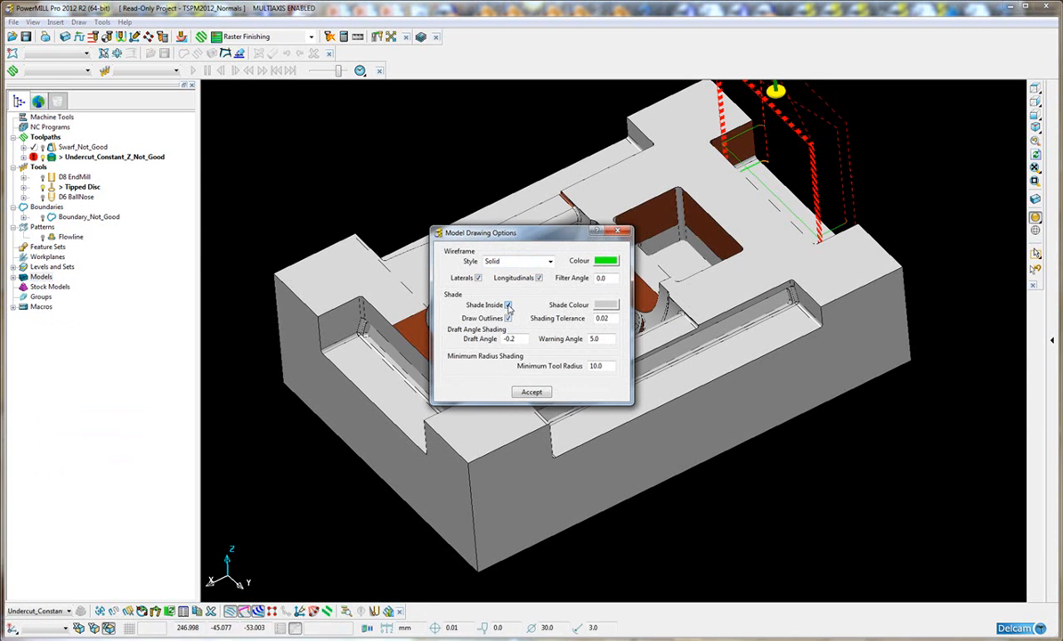
pyautogui.click(545, 390)
# Inspect the model for surfaces with reversed normals around the central cavity and in the undercut end slot
pyautogui.moveTo(873, 431); pyautogui.dragTo(833, 402, button='middle')
pyautogui.keyDown('ctrl'); pyautogui.keyDown('shift'); pyautogui.moveTo(699, 239); pyautogui.dragTo(449, 431, button='middle'); pyautogui.keyUp('shift'); pyautogui.keyUp('ctrl')
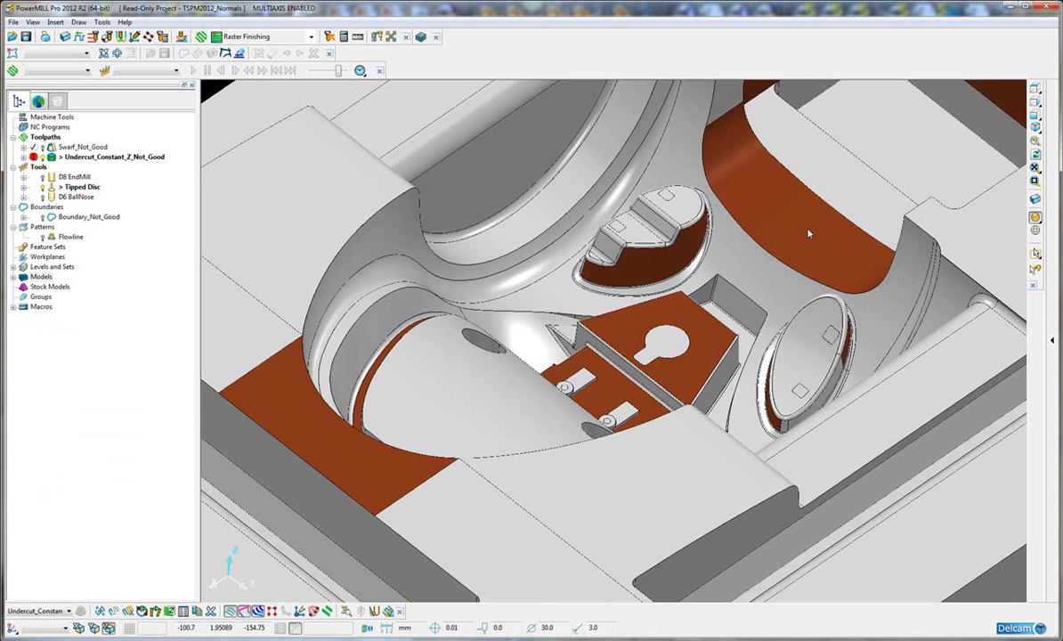
pyautogui.scroll(-7, 778, 353)
pyautogui.moveTo(388, 447); pyautogui.dragTo(732, 429, button='middle')
pyautogui.keyDown('ctrl'); pyautogui.keyDown('shift'); pyautogui.moveTo(807, 295); pyautogui.dragTo(569, 375, button='middle'); pyautogui.keyUp('shift'); pyautogui.keyUp('ctrl')
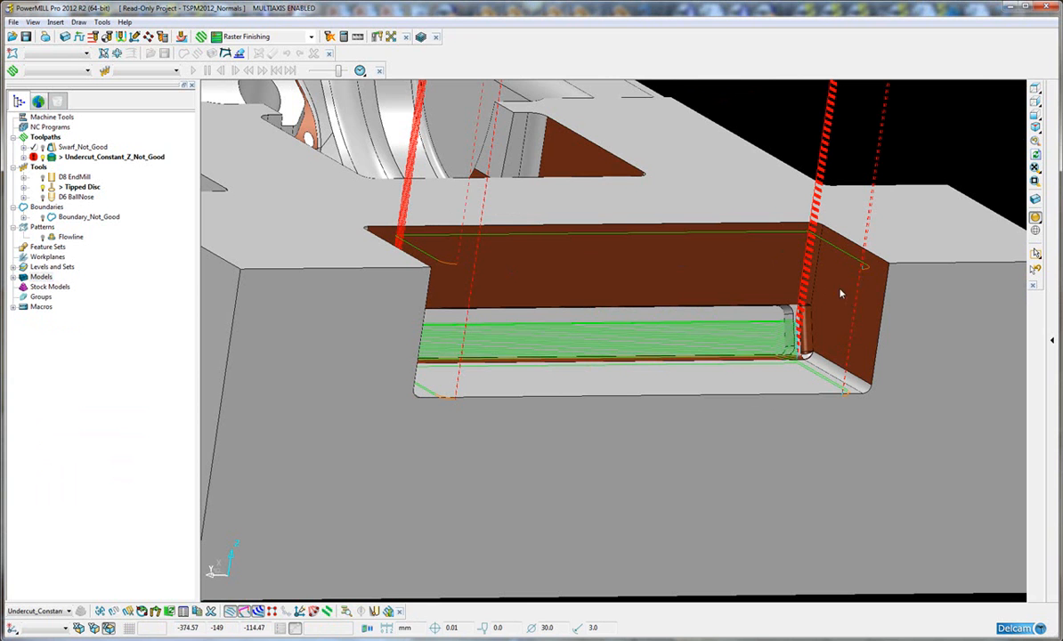
pyautogui.scroll(-5, 525, 370)
pyautogui.moveTo(312, 361); pyautogui.dragTo(461, 375, button='middle')
# Reactivate the Swarf_Not_Good toolpath and examine the surface orientation at the long slot's corner fillet
pyautogui.click(56, 148)
pyautogui.moveTo(513, 323); pyautogui.dragTo(698, 374, button='middle')
pyautogui.keyDown('ctrl'); pyautogui.keyDown('shift'); pyautogui.moveTo(394, 196); pyautogui.dragTo(296, 252, button='middle'); pyautogui.keyUp('shift'); pyautogui.keyUp('ctrl')
pyautogui.keyDown('ctrl'); pyautogui.keyDown('shift'); pyautogui.moveTo(599, 216); pyautogui.dragTo(430, 339, button='middle'); pyautogui.keyUp('shift'); pyautogui.keyUp('ctrl')
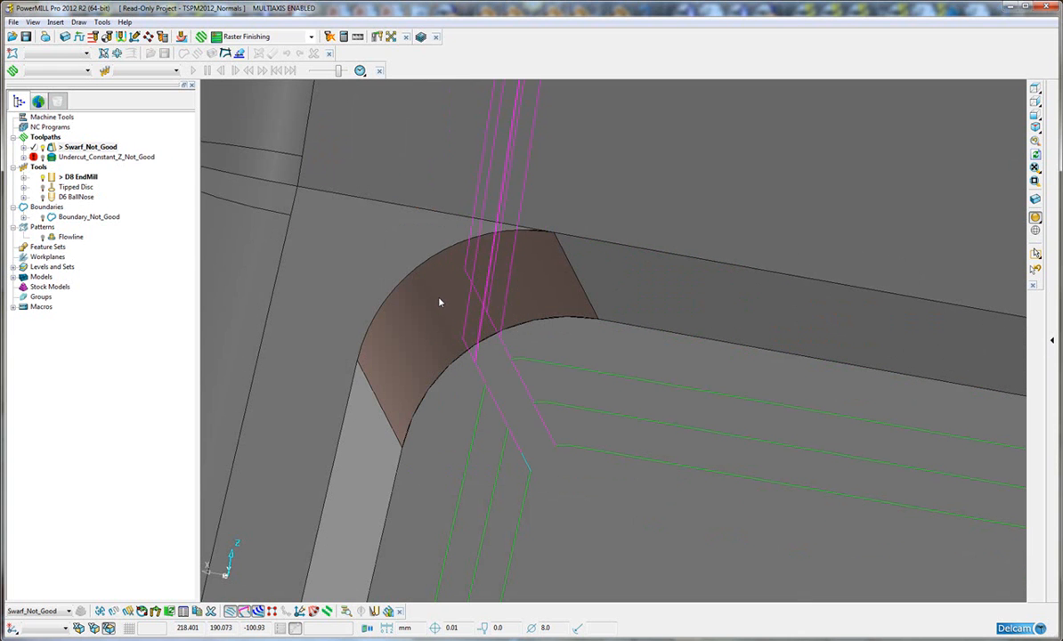
pyautogui.keyDown('ctrl'); pyautogui.moveTo(653, 302); pyautogui.dragTo(604, 335, button='middle'); pyautogui.keyUp('ctrl')
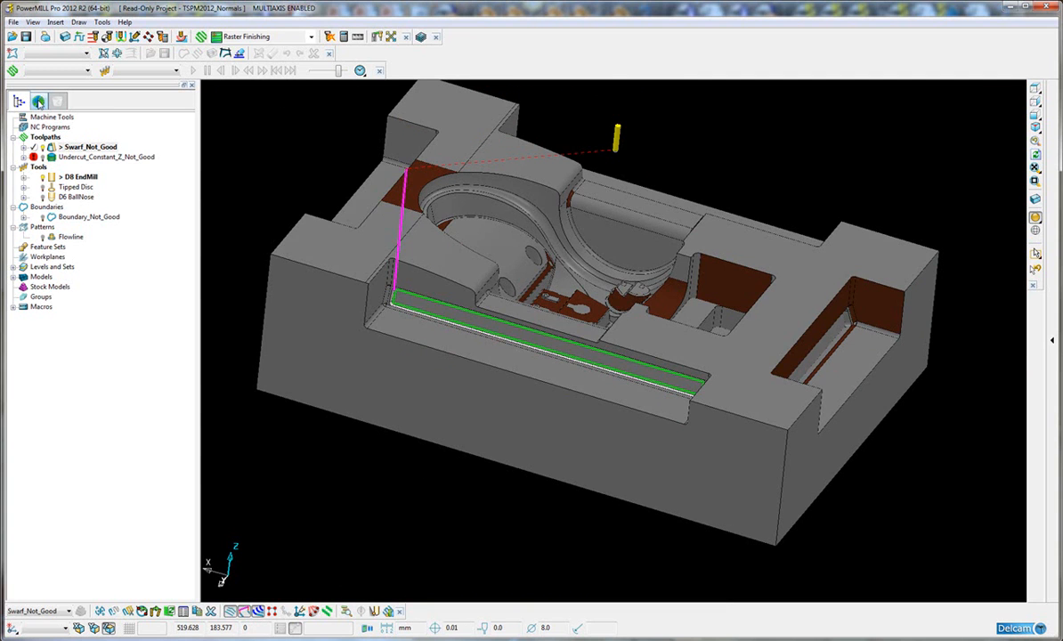
# Read the tip on when to orientate surface normals, highlighting the listed toolpath strategies, and return to the project explorer
pyautogui.click(39, 103)
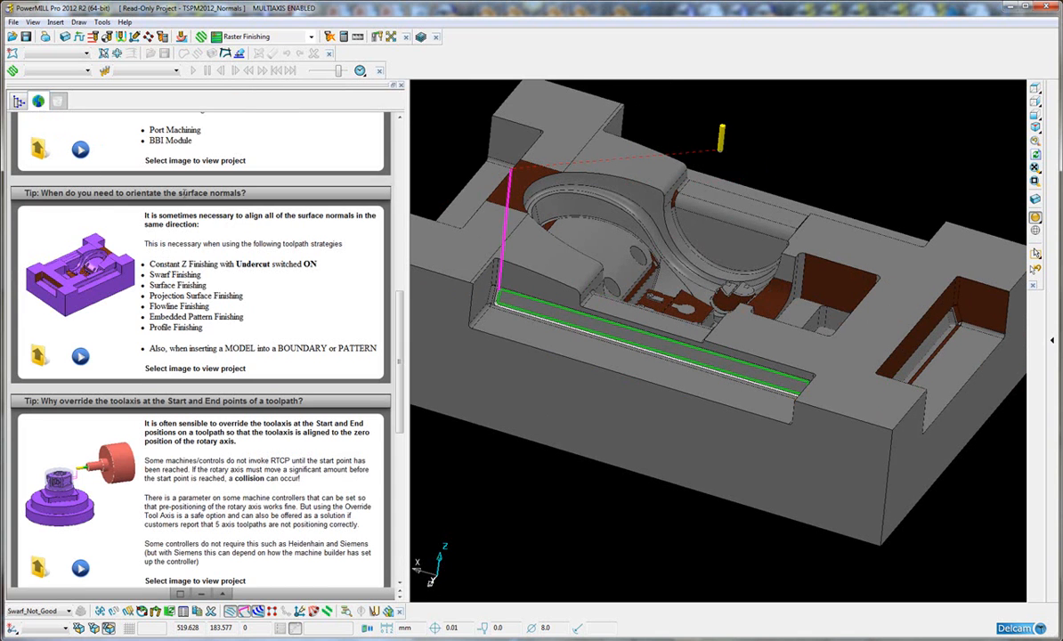
pyautogui.moveTo(150, 264); pyautogui.dragTo(232, 262)
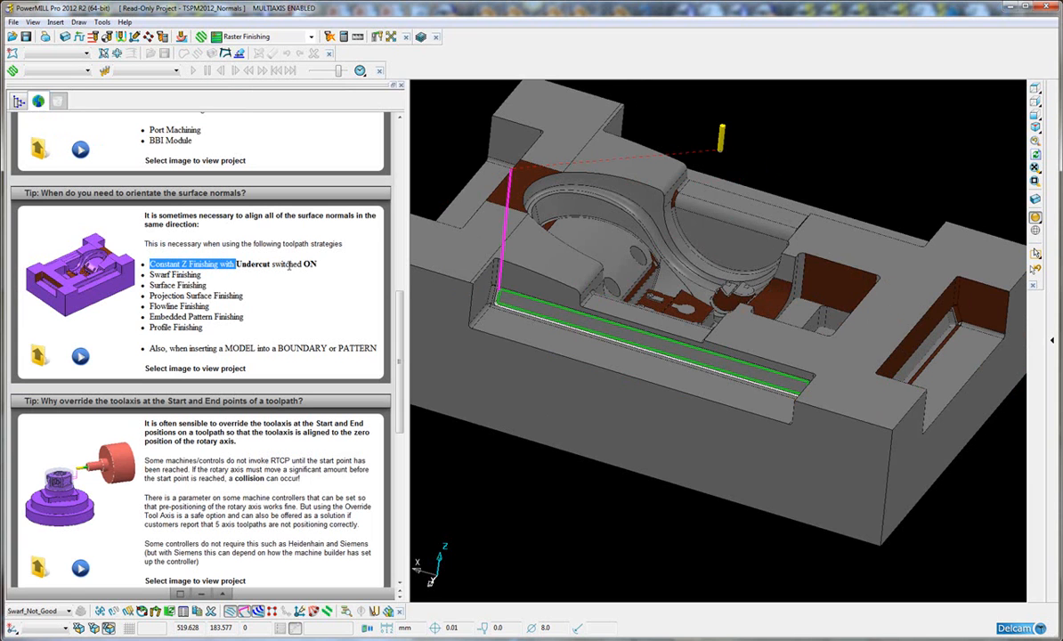
pyautogui.moveTo(149, 275); pyautogui.dragTo(203, 275)
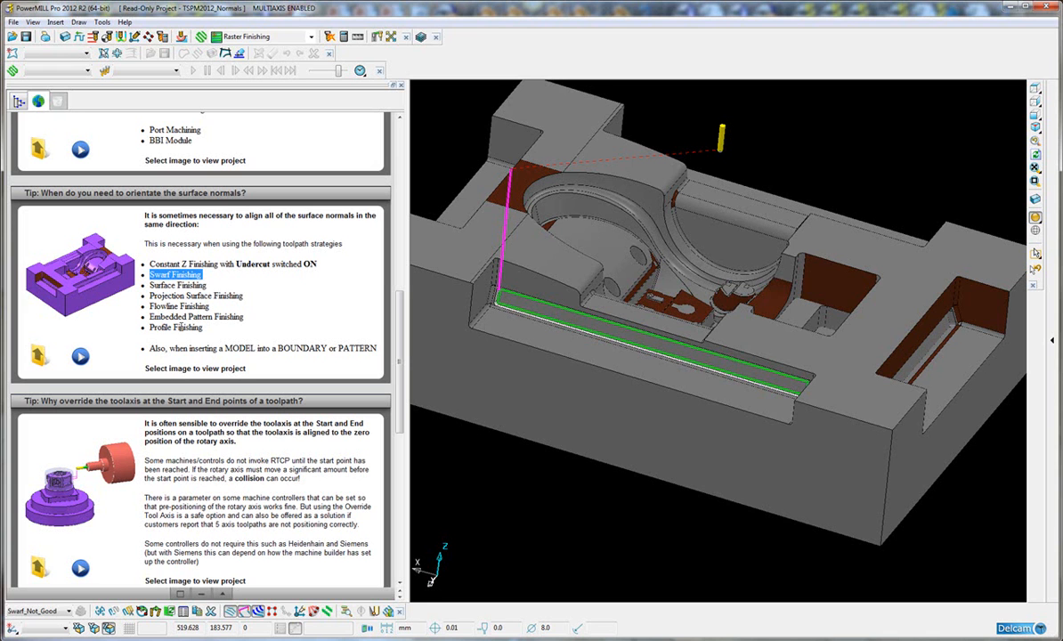
pyautogui.moveTo(204, 329); pyautogui.dragTo(149, 264)
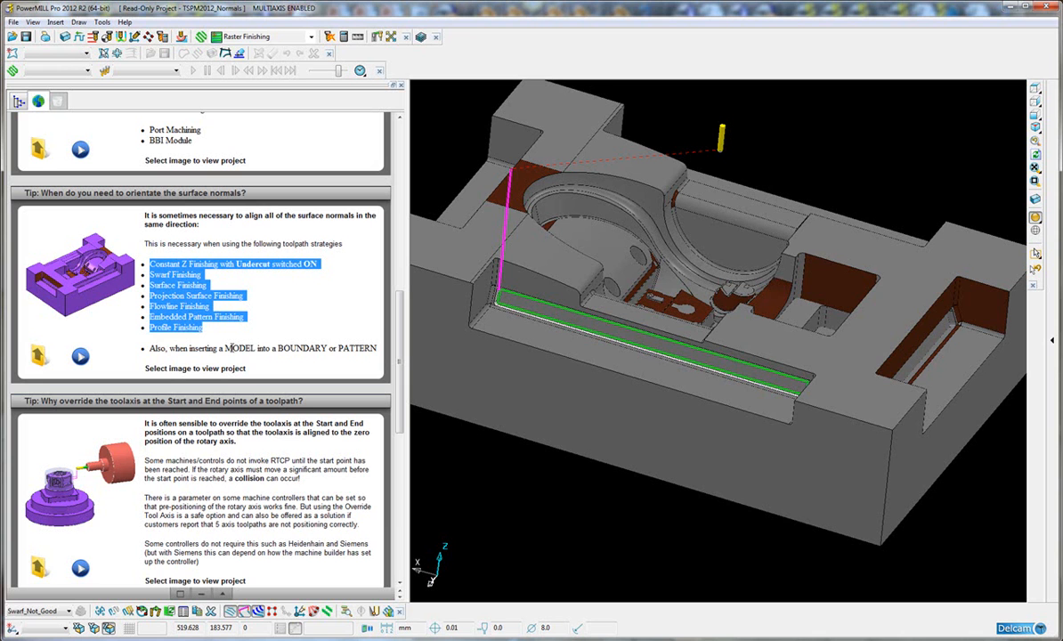
pyautogui.click(19, 100)
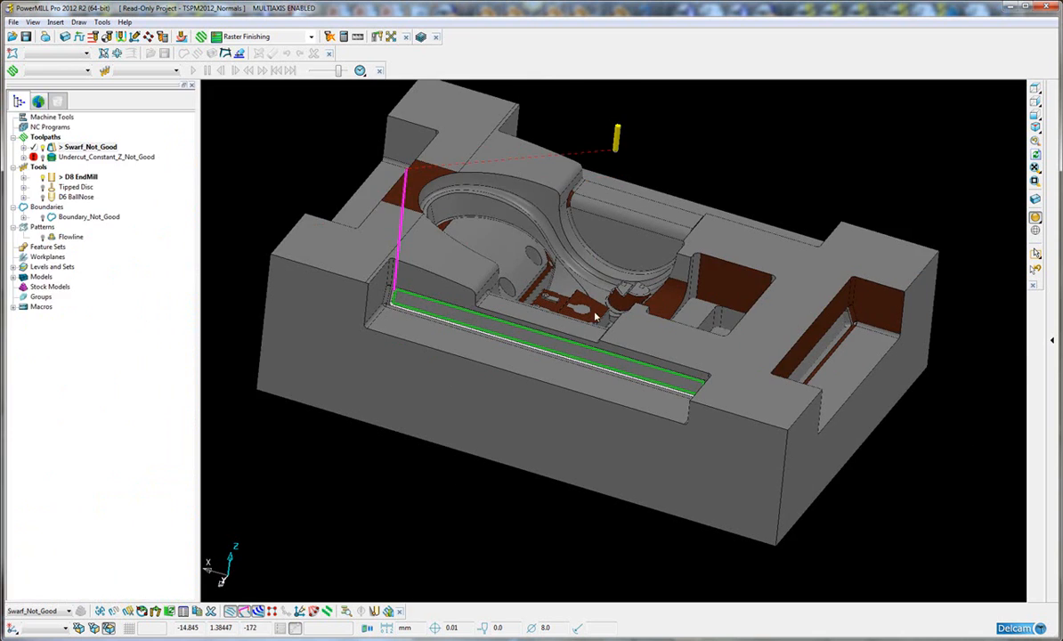
# Select the chain of narrow fillet surfaces around the edge of the half-round pocket
pyautogui.scroll(3, 539, 389)
pyautogui.scroll(3, 611, 345)
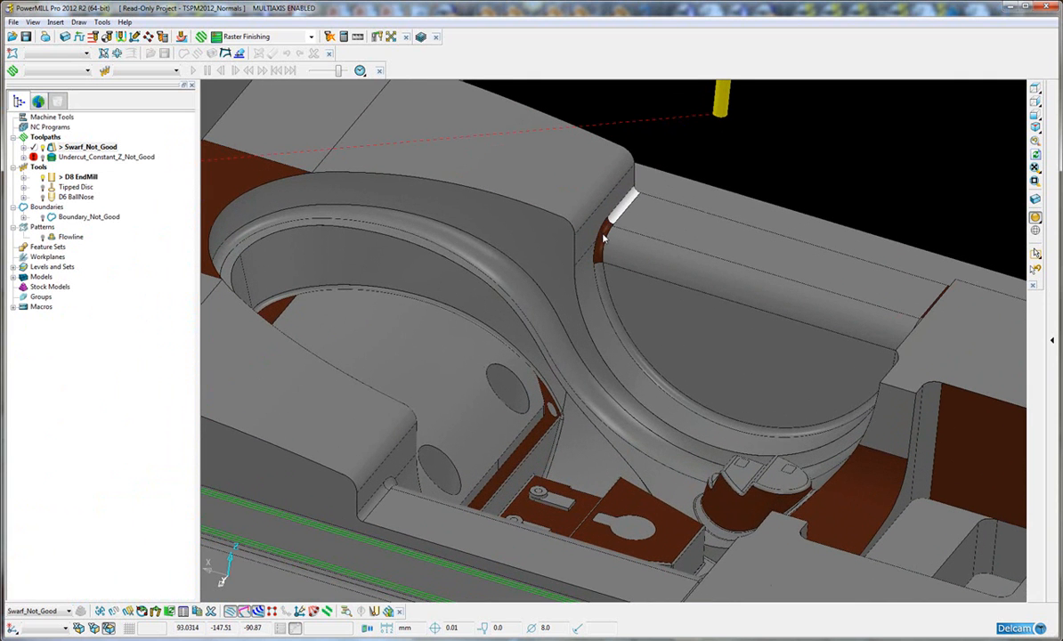
pyautogui.moveTo(605, 294); pyautogui.dragTo(891, 231, button='middle')
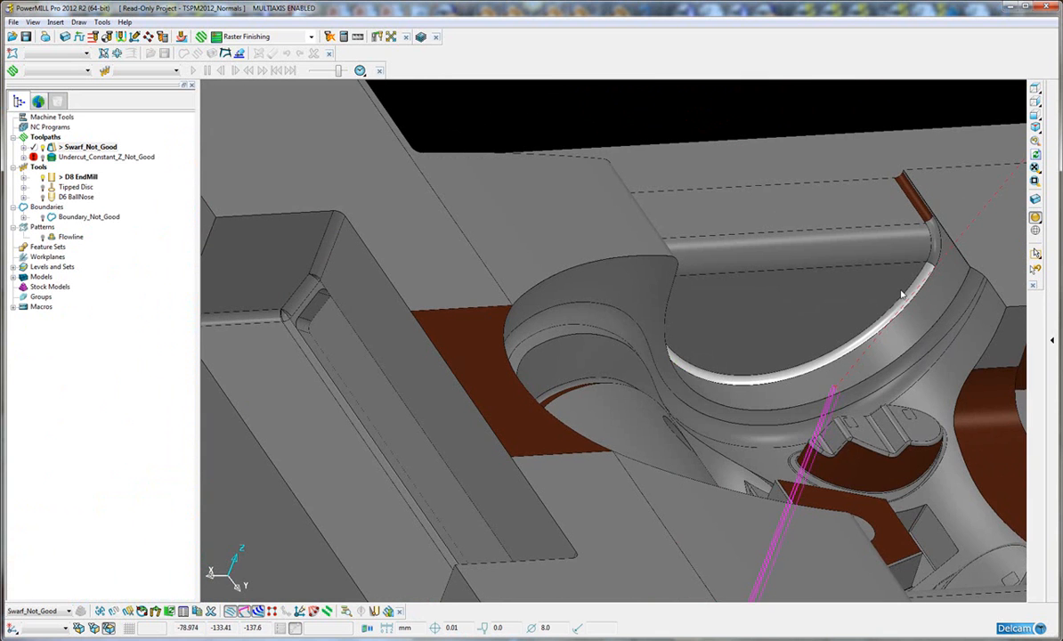
pyautogui.keyDown('shift'); pyautogui.click(926, 215); pyautogui.keyUp('shift')
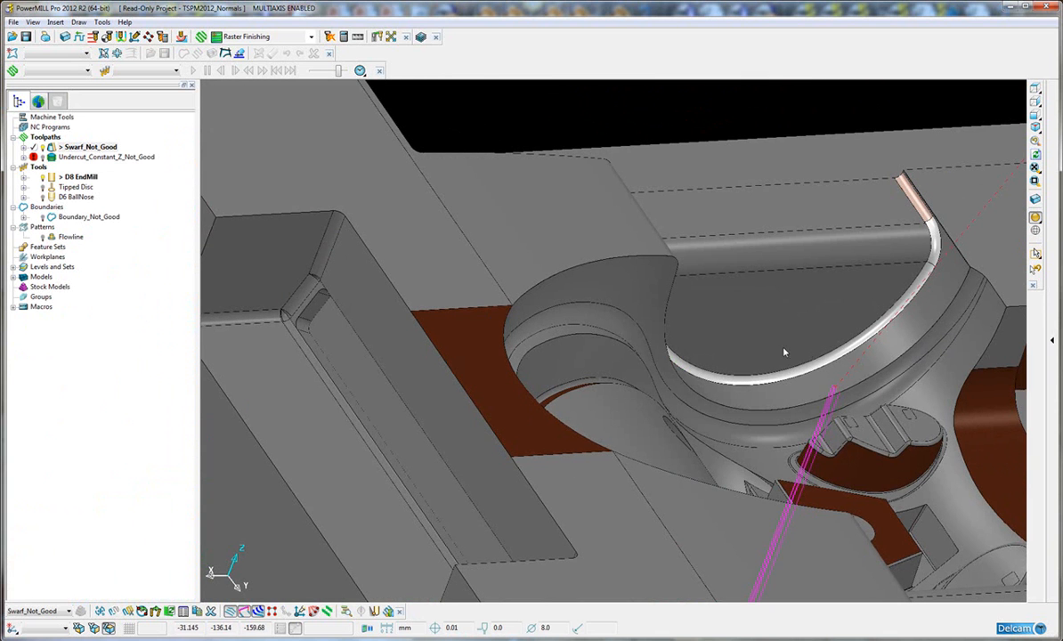
pyautogui.scroll(-2, 768, 363)
pyautogui.moveTo(766, 364); pyautogui.dragTo(404, 306, button='middle')
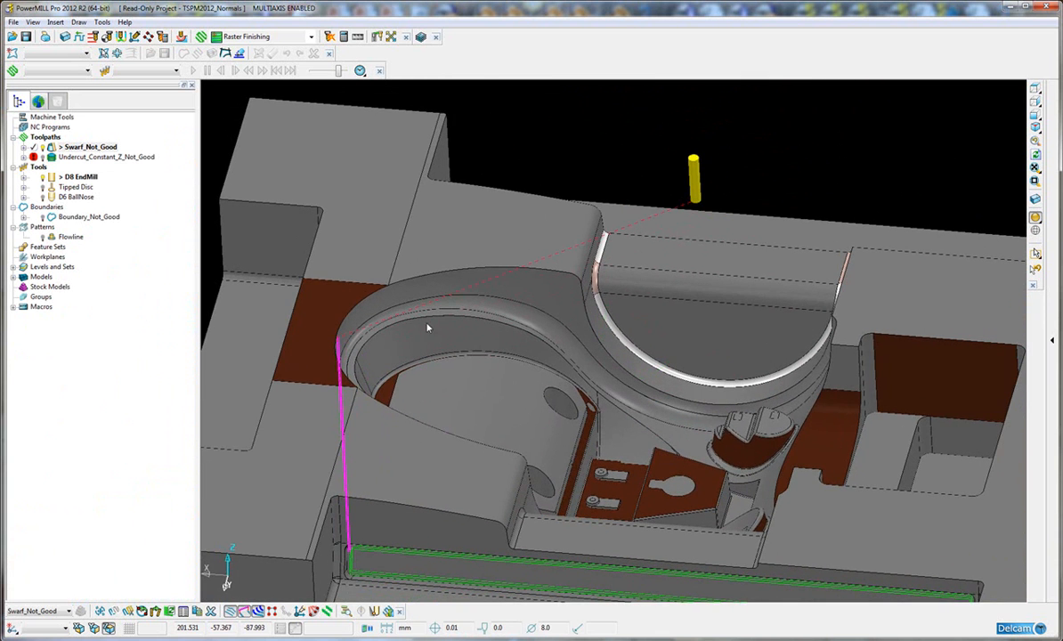
# Create a user-defined boundary by inserting the selected fillet surfaces from the model
pyautogui.rightClick(26, 208)
pyautogui.moveTo(89, 235)
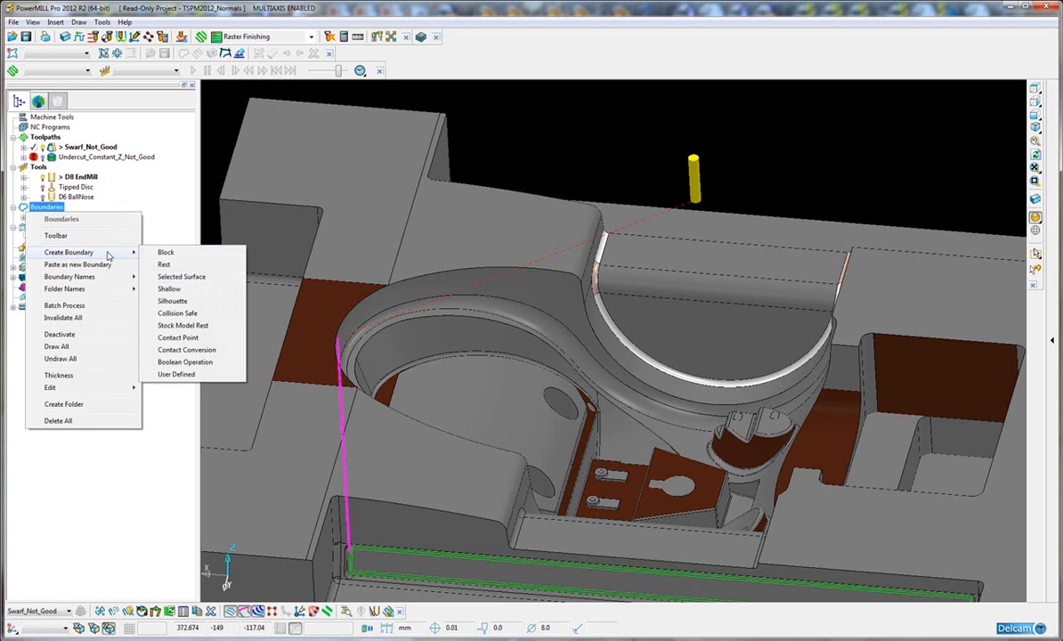
pyautogui.click(187, 375)
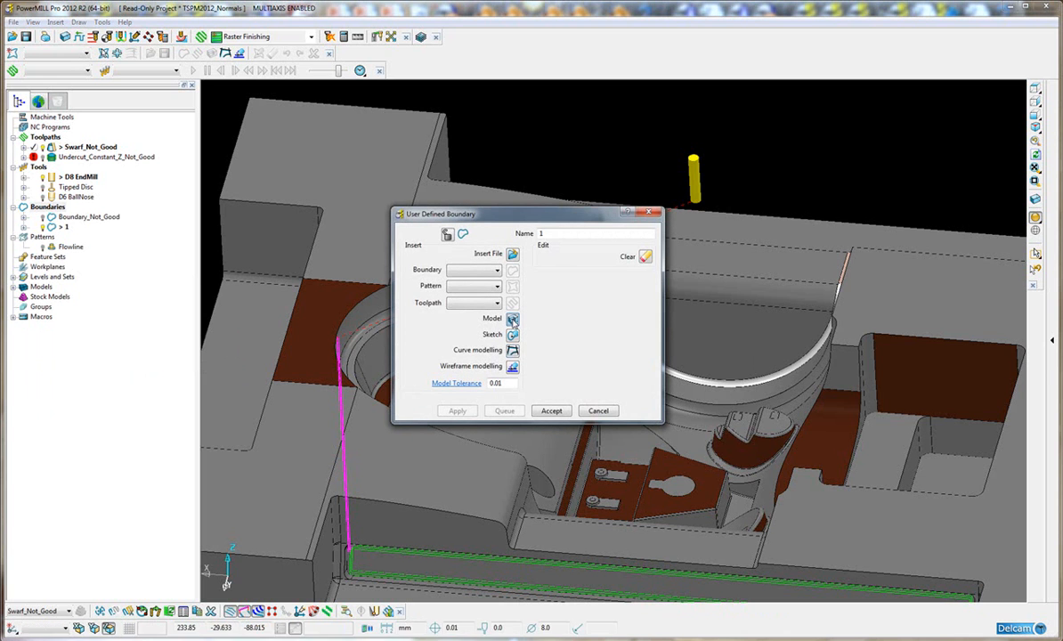
pyautogui.click(513, 318)
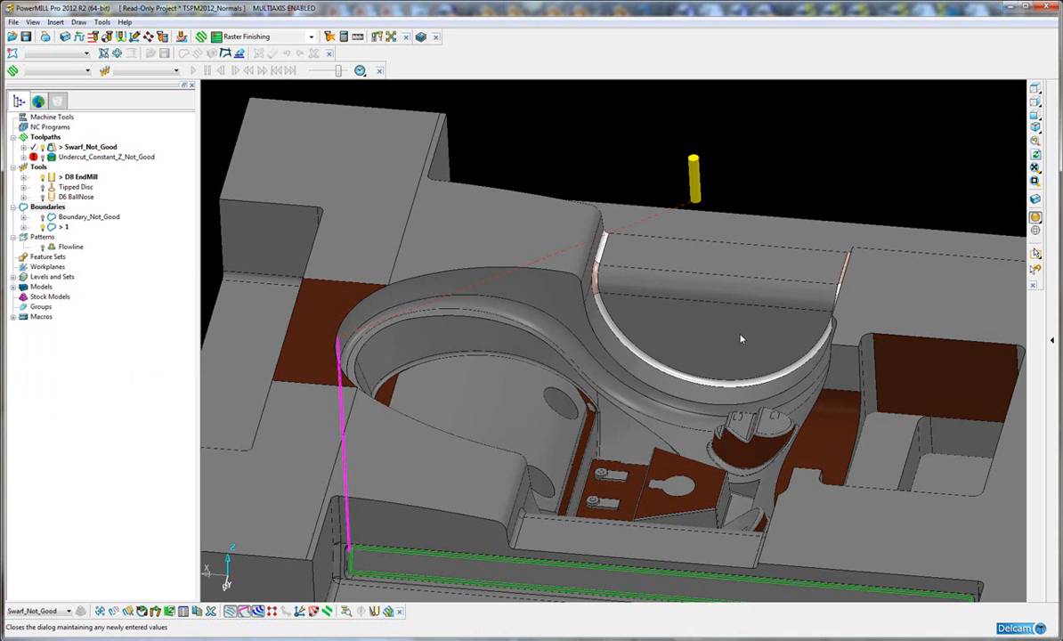
# Hide the model shading, deselect the surfaces and examine the boundary segments where neighbouring fillet surfaces meet
pyautogui.click(1036, 219)
pyautogui.moveTo(784, 371)
pyautogui.mouseDown(button='middle')
pyautogui.moveTo(874, 382)
pyautogui.moveTo(871, 260)
pyautogui.mouseUp(button='middle')
pyautogui.click(861, 310)
pyautogui.moveTo(667, 335); pyautogui.dragTo(618, 263, button='middle')
pyautogui.scroll(5, 618, 262)
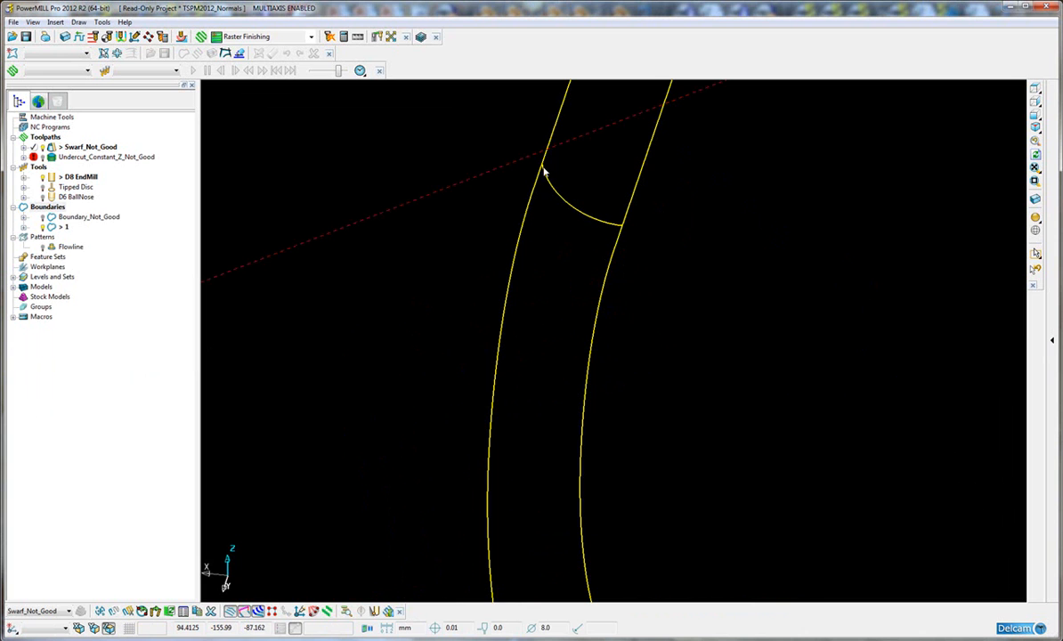
pyautogui.moveTo(699, 457); pyautogui.dragTo(646, 195, button='middle')
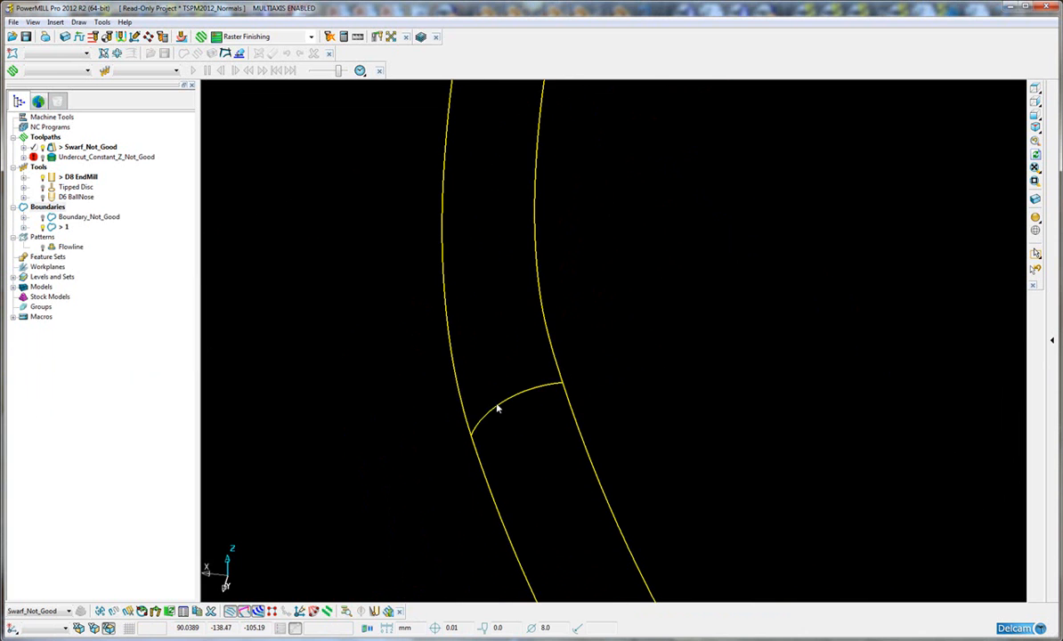
# Delete the user-defined boundary made from the fillet surfaces
pyautogui.scroll(-5, 717, 421)
pyautogui.scroll(-3, 721, 410)
pyautogui.moveTo(778, 399); pyautogui.dragTo(802, 356, button='middle')
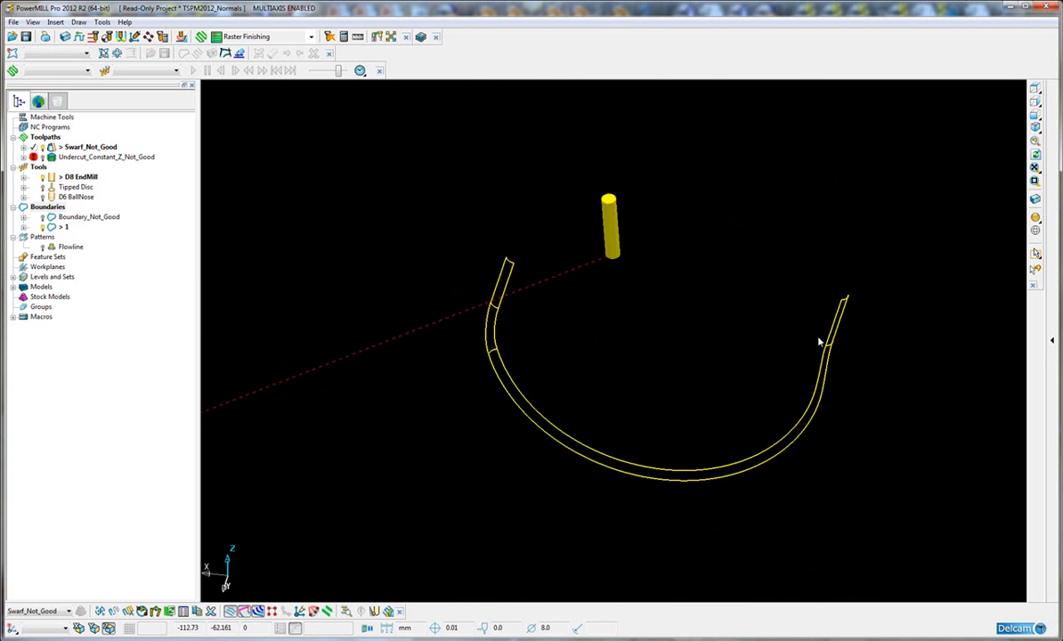
pyautogui.rightClick(66, 227)
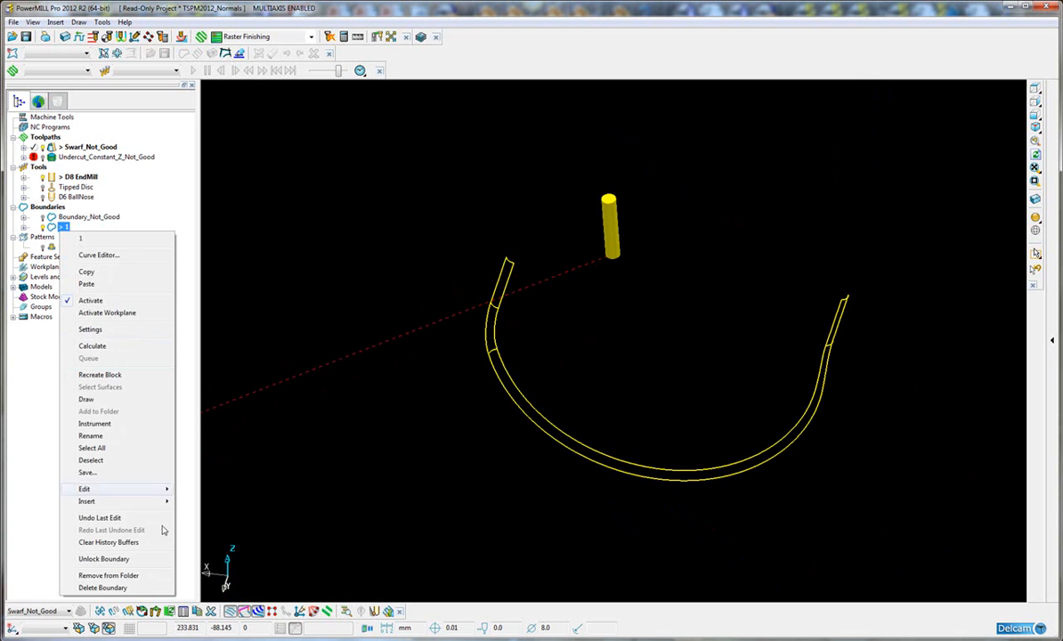
pyautogui.click(145, 591)
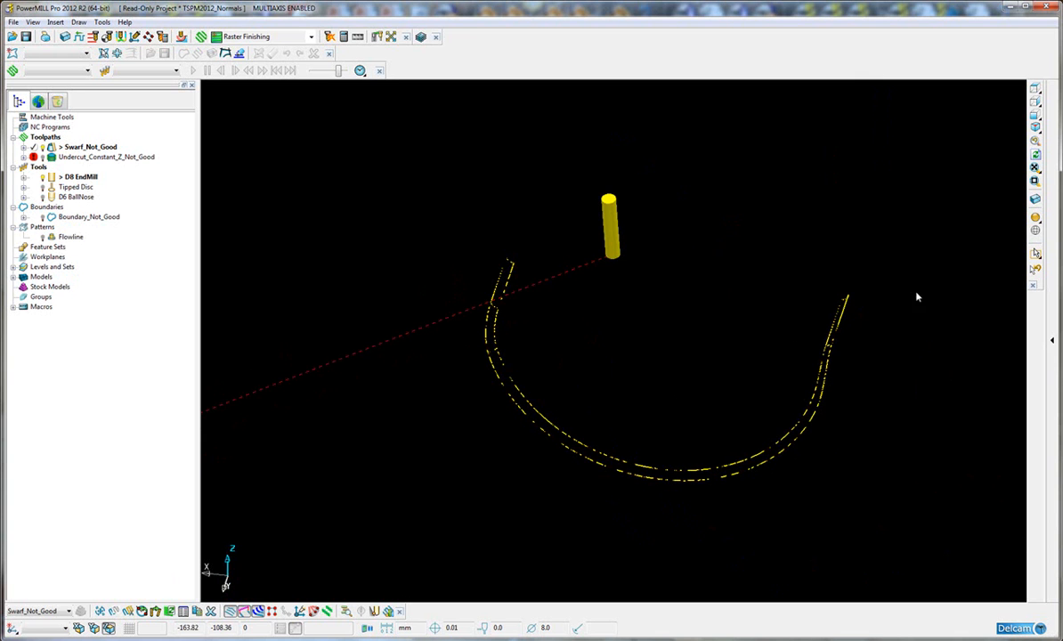
# Restore the model shading, select every surface of the model and orient the selected surfaces in one consistent direction
pyautogui.scroll(-2, 775, 284)
pyautogui.scroll(-3, 674, 345)
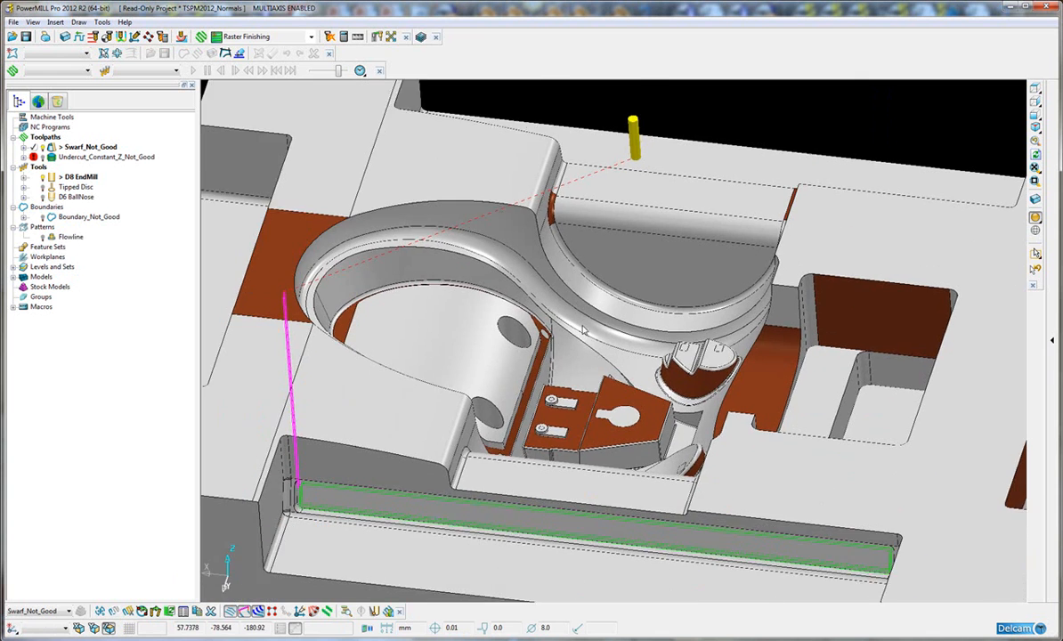
pyautogui.scroll(-1, 584, 363)
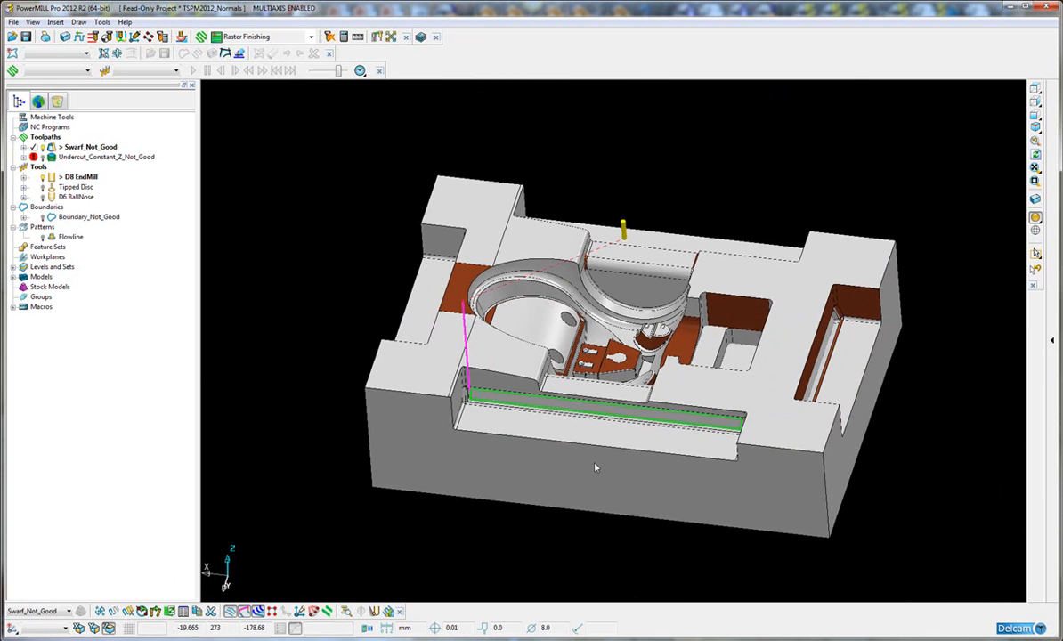
pyautogui.moveTo(357, 196); pyautogui.dragTo(910, 526)
pyautogui.rightClick(710, 282)
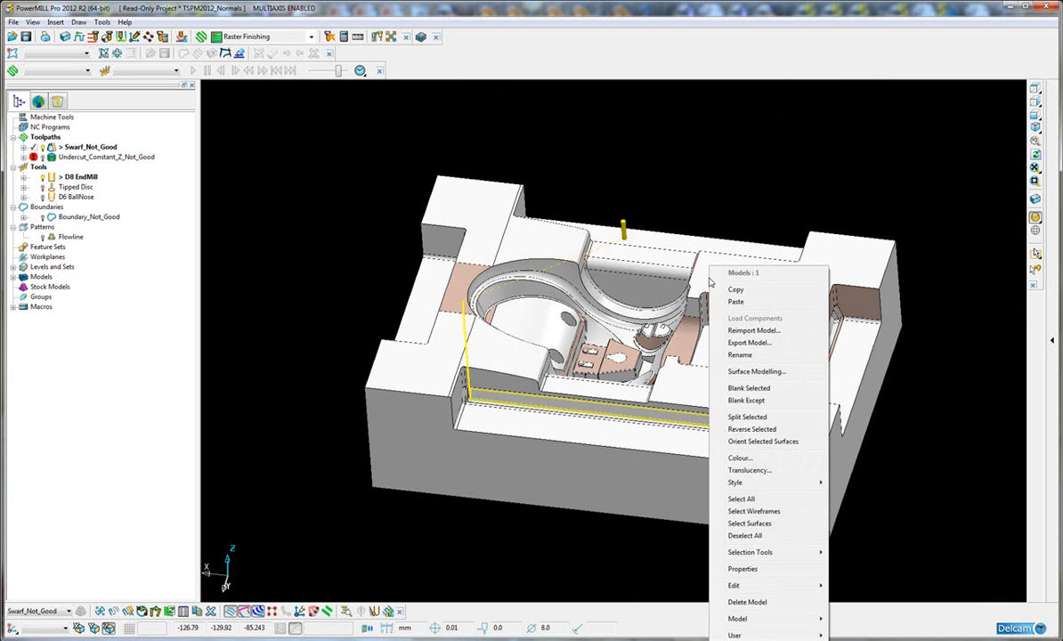
pyautogui.click(783, 502)
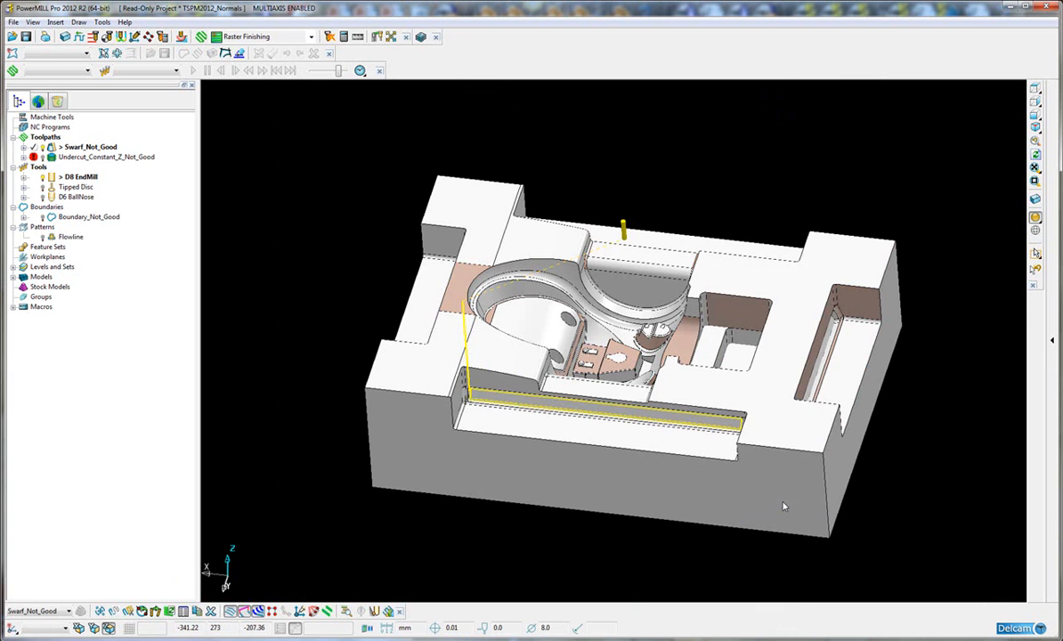
pyautogui.rightClick(713, 272)
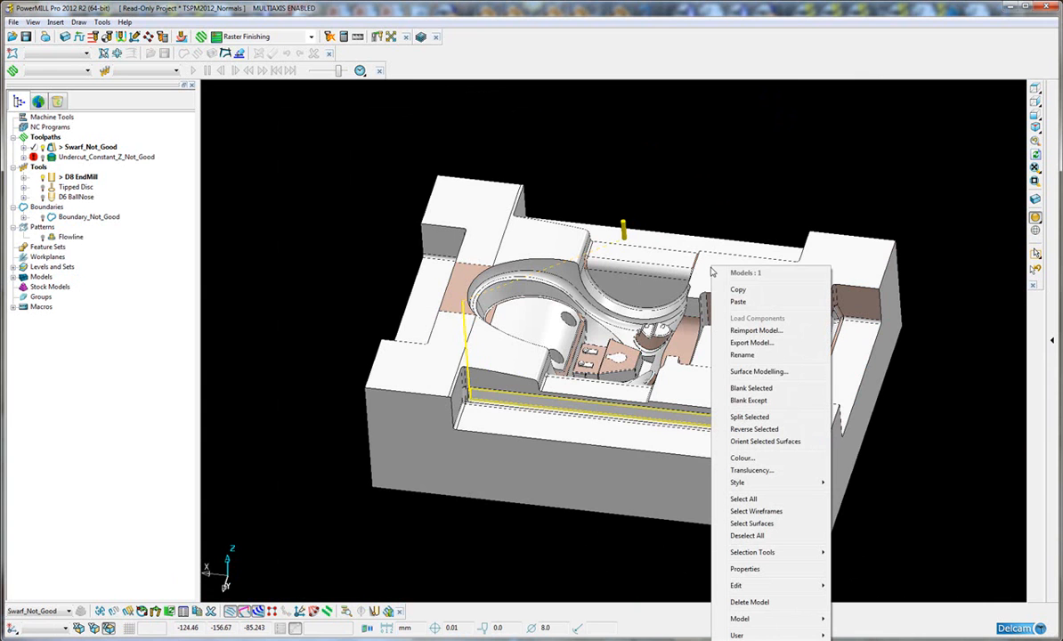
pyautogui.click(765, 441)
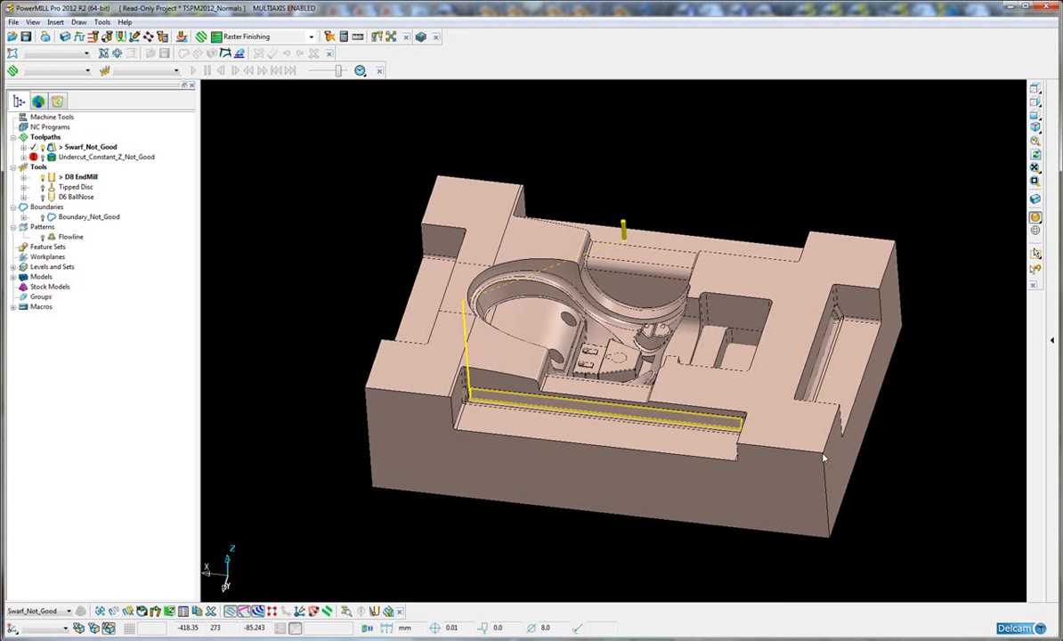
# Reverse all the selected model surfaces so their outer side faces outwards, and deselect them
pyautogui.moveTo(555, 489)
pyautogui.mouseDown(button='middle')
pyautogui.moveTo(624, 496)
pyautogui.moveTo(787, 467)
pyautogui.mouseUp(button='middle')
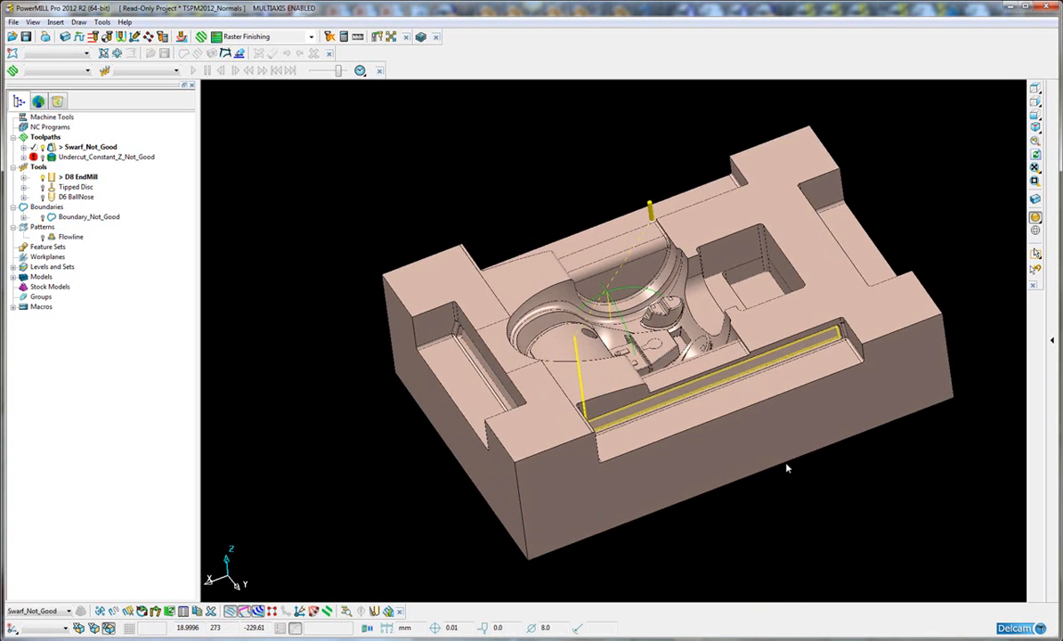
pyautogui.rightClick(691, 247)
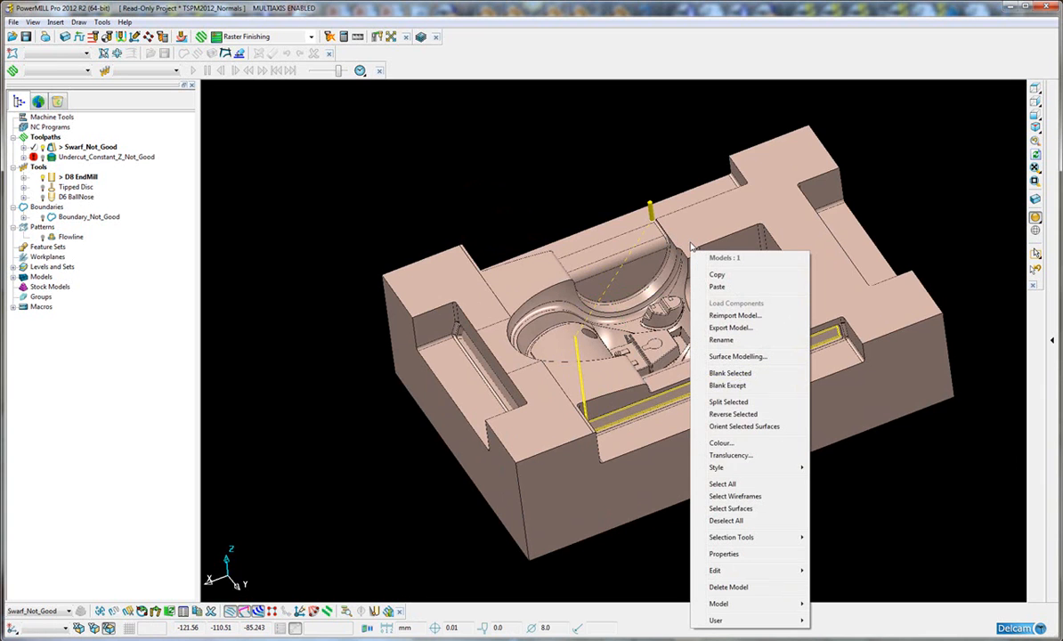
pyautogui.click(747, 416)
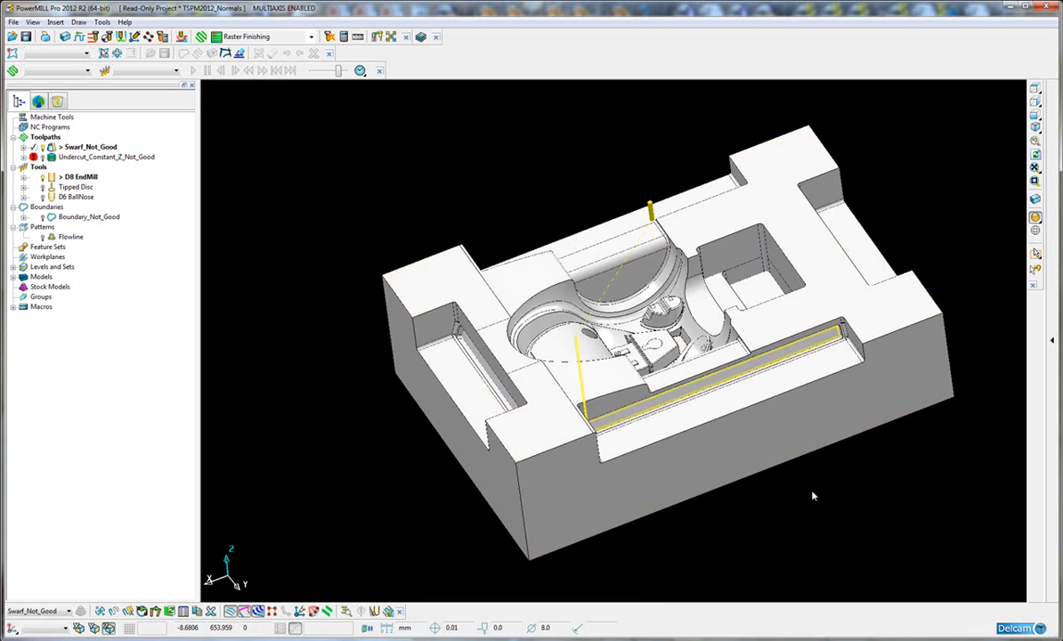
pyautogui.moveTo(727, 492); pyautogui.dragTo(439, 494, button='middle')
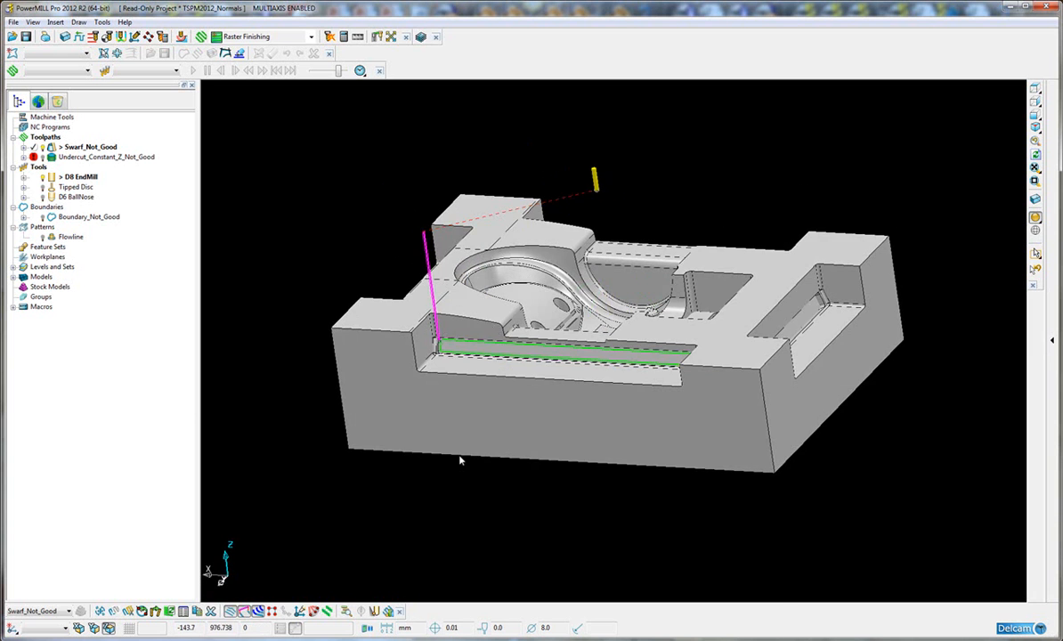
# Make an editable copy of the Swarf_Not_Good toolpath and select the slot surfaces that the original toolpath machines
pyautogui.scroll(5, 463, 339)
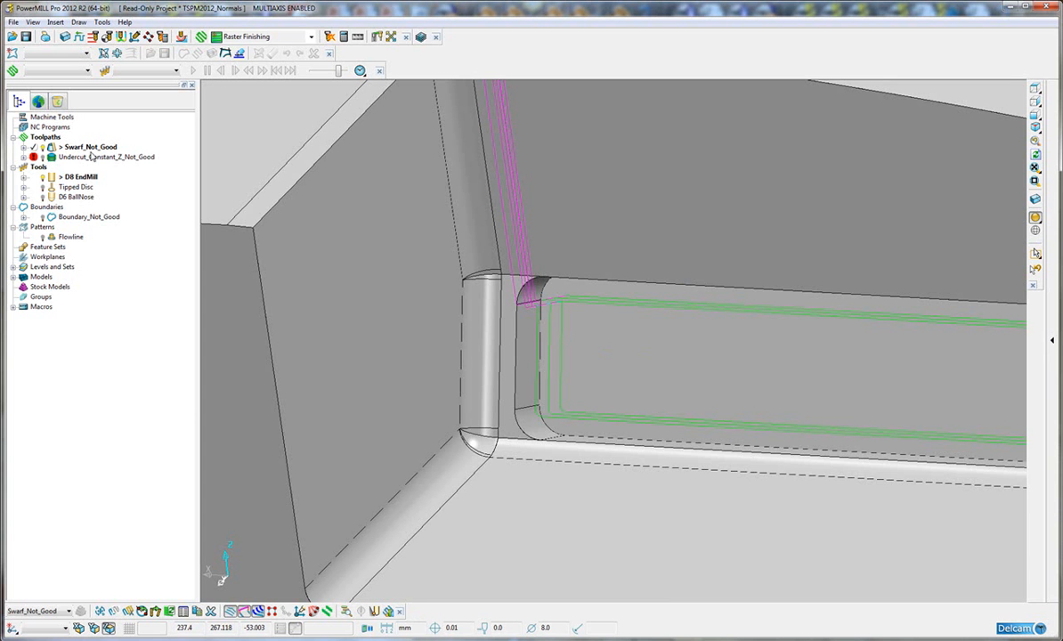
pyautogui.click(88, 147)
pyautogui.rightClick(81, 153)
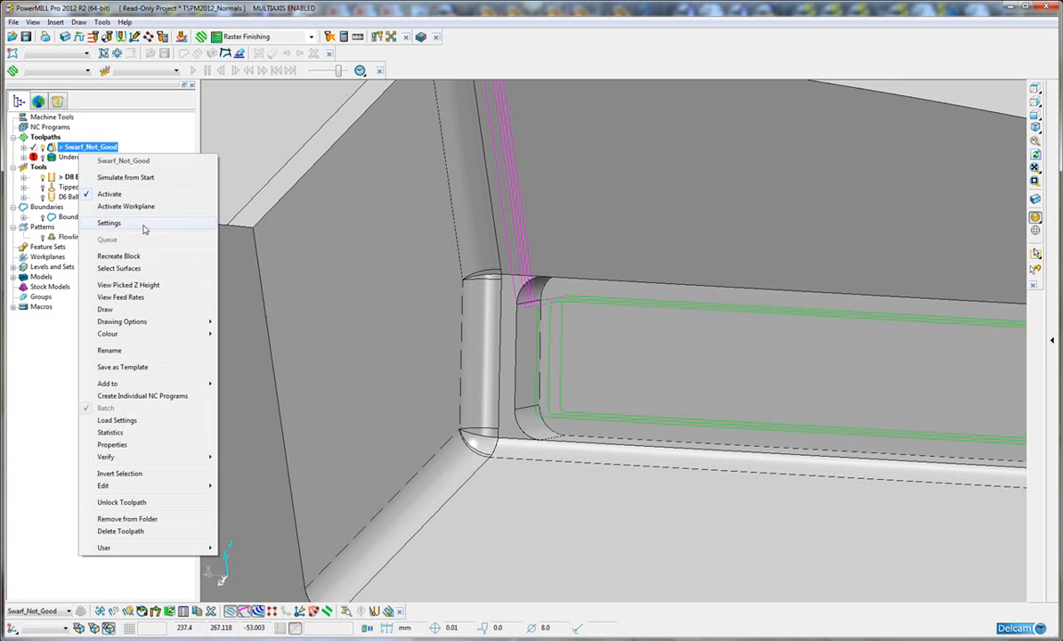
pyautogui.click(144, 226)
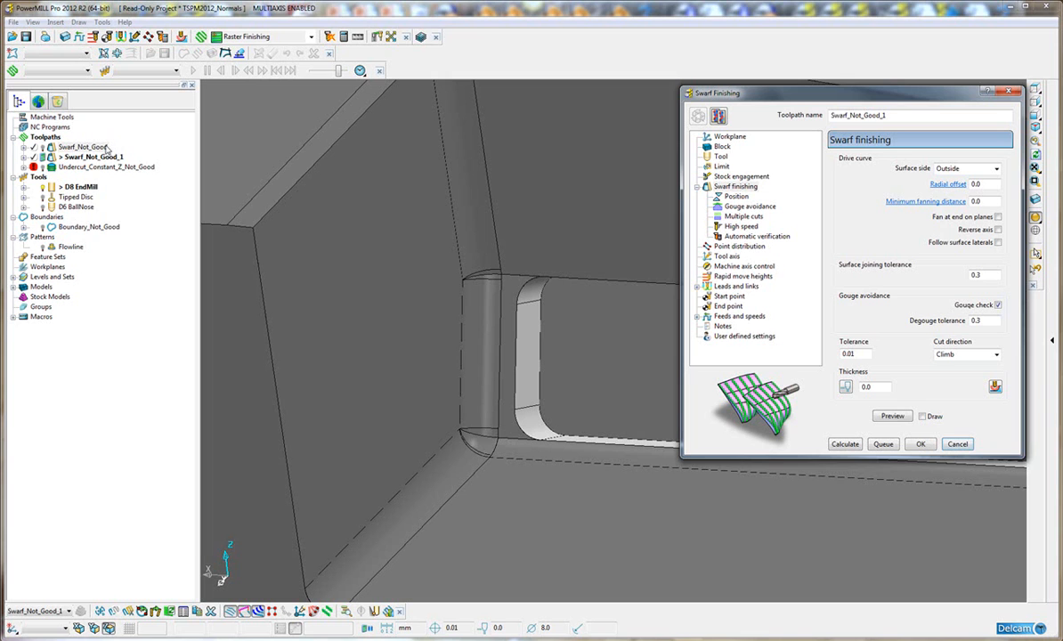
pyautogui.rightClick(88, 148)
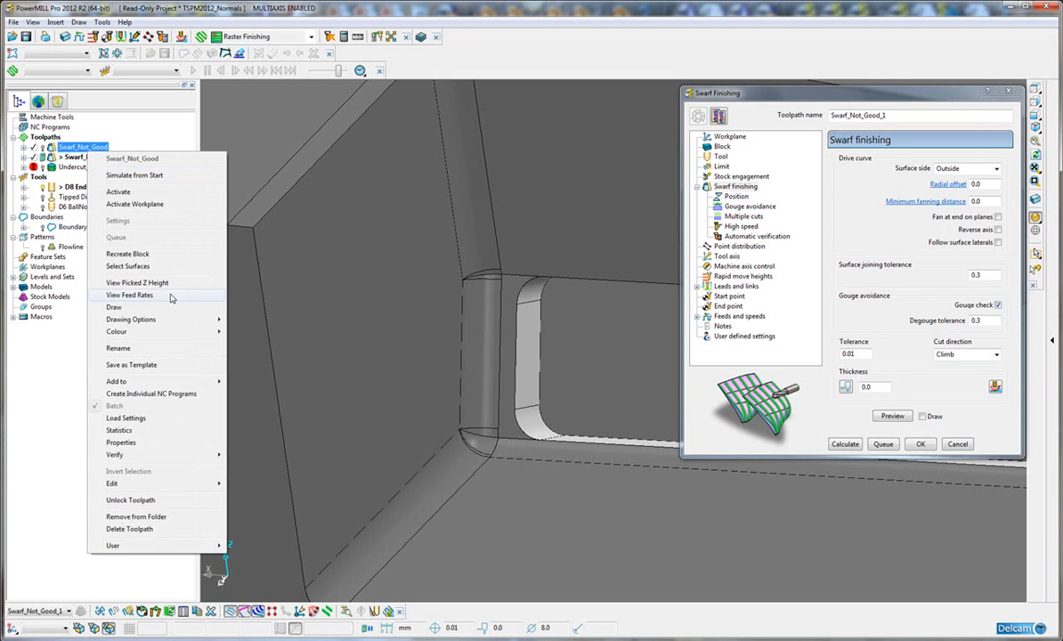
pyautogui.click(184, 268)
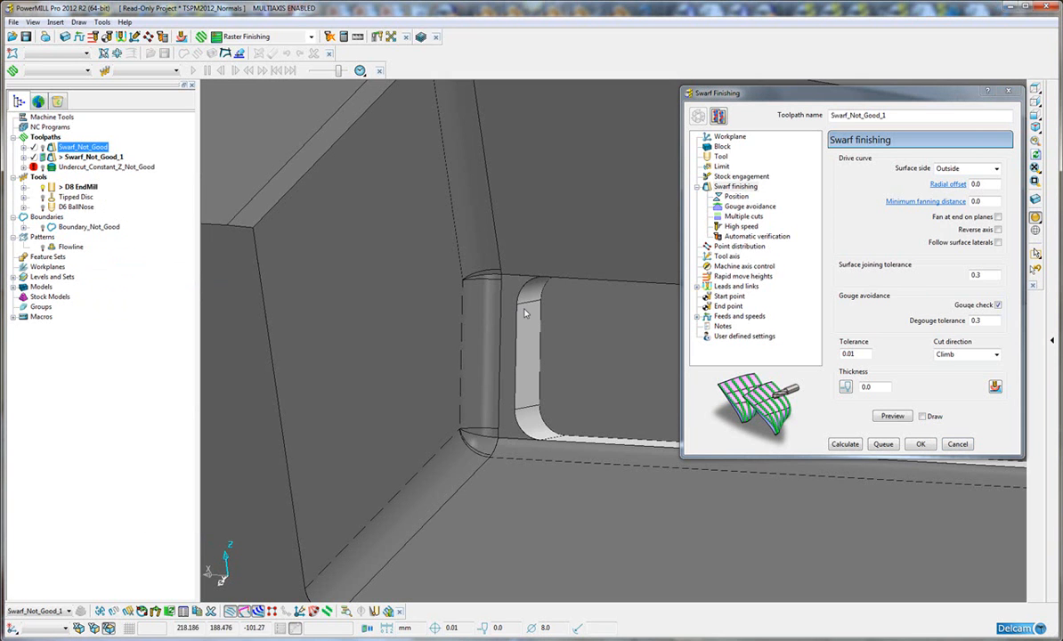
# Calculate the copied swarf finishing toolpath on the selected surfaces, close its settings and inspect the toolpath along the slot
pyautogui.click(845, 444)
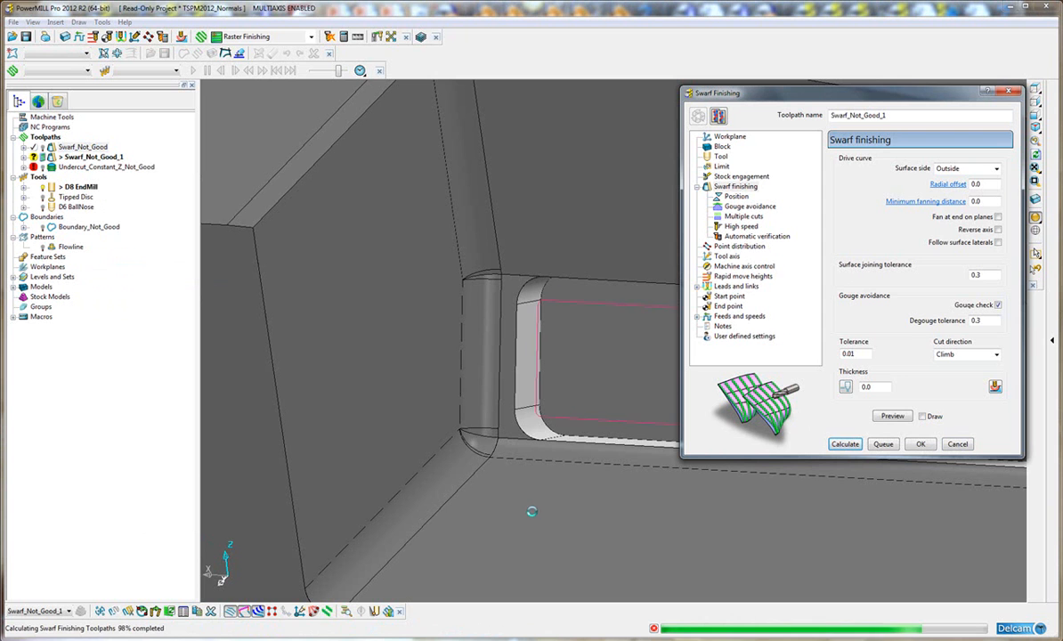
pyautogui.click(957, 443)
pyautogui.scroll(-5, 647, 418)
pyautogui.scroll(-5, 496, 389)
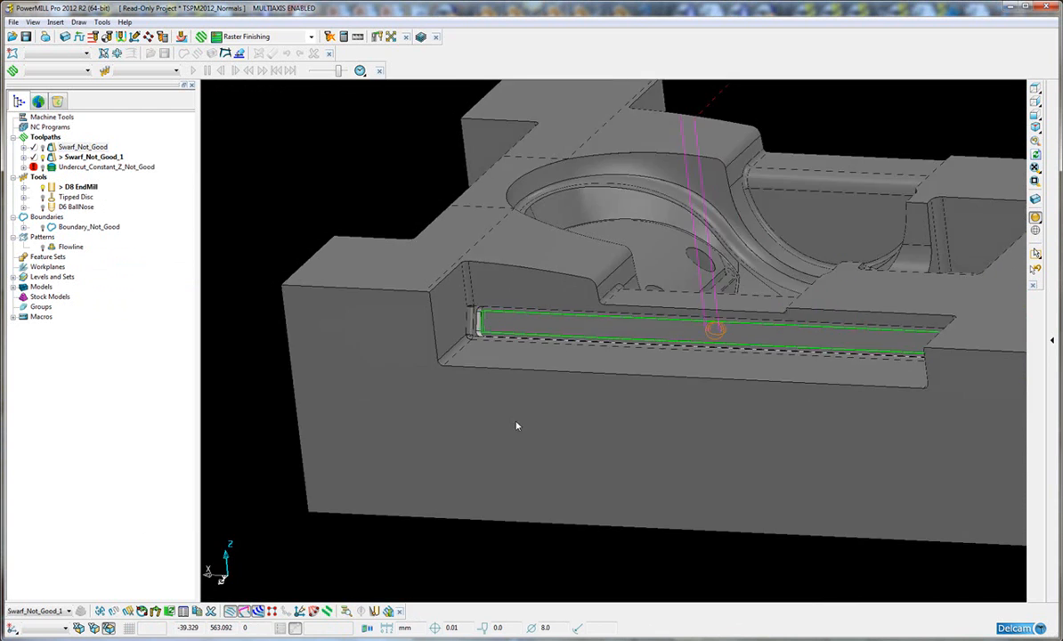
pyautogui.moveTo(516, 425); pyautogui.dragTo(184, 179, button='middle')
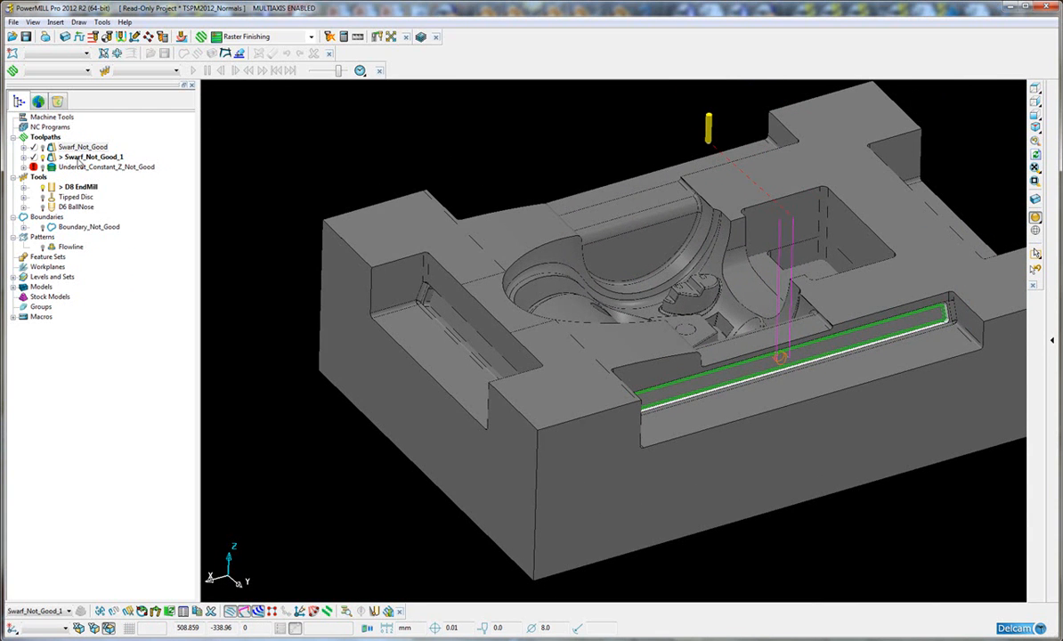
# Select the connected narrow fillet surfaces around the edge of the half-round pocket, including the straight ends on both sides
pyautogui.moveTo(676, 374); pyautogui.dragTo(565, 194, button='middle')
pyautogui.scroll(5, 535, 203)
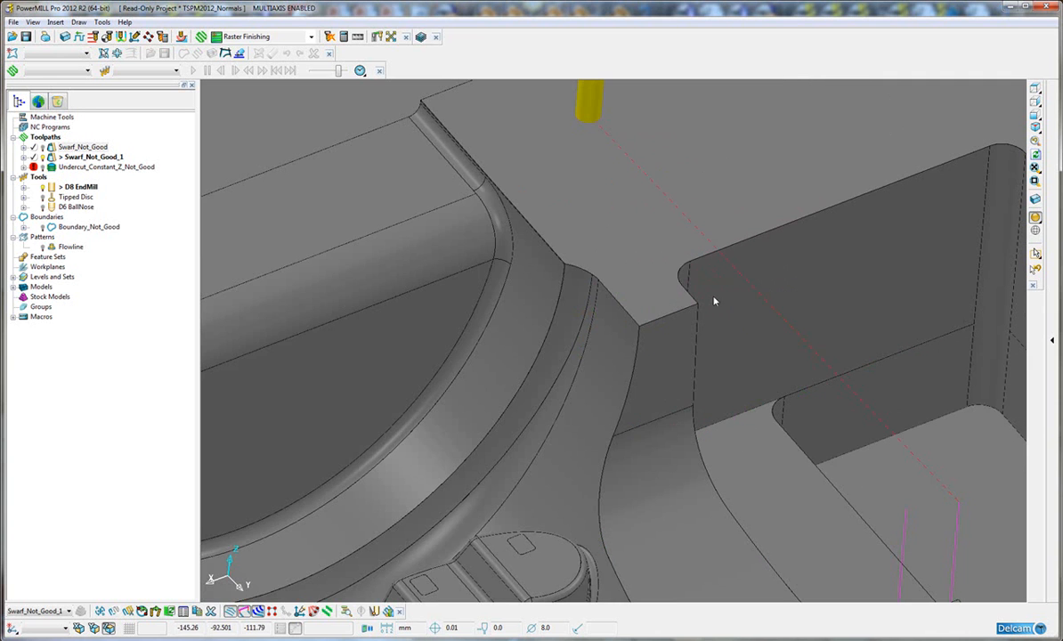
pyautogui.click(475, 183)
pyautogui.keyDown('shift'); pyautogui.click(492, 207); pyautogui.keyUp('shift')
pyautogui.keyDown('shift'); pyautogui.click(495, 289); pyautogui.keyUp('shift')
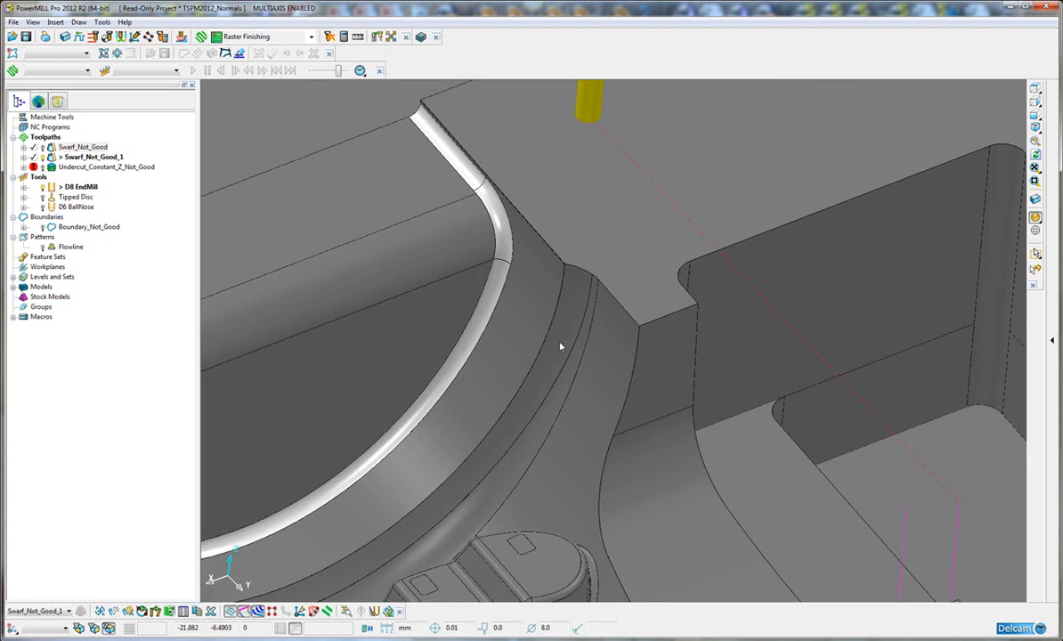
pyautogui.scroll(-5, 580, 396)
pyautogui.moveTo(586, 414); pyautogui.dragTo(562, 309, button='middle')
pyautogui.scroll(6, 562, 309)
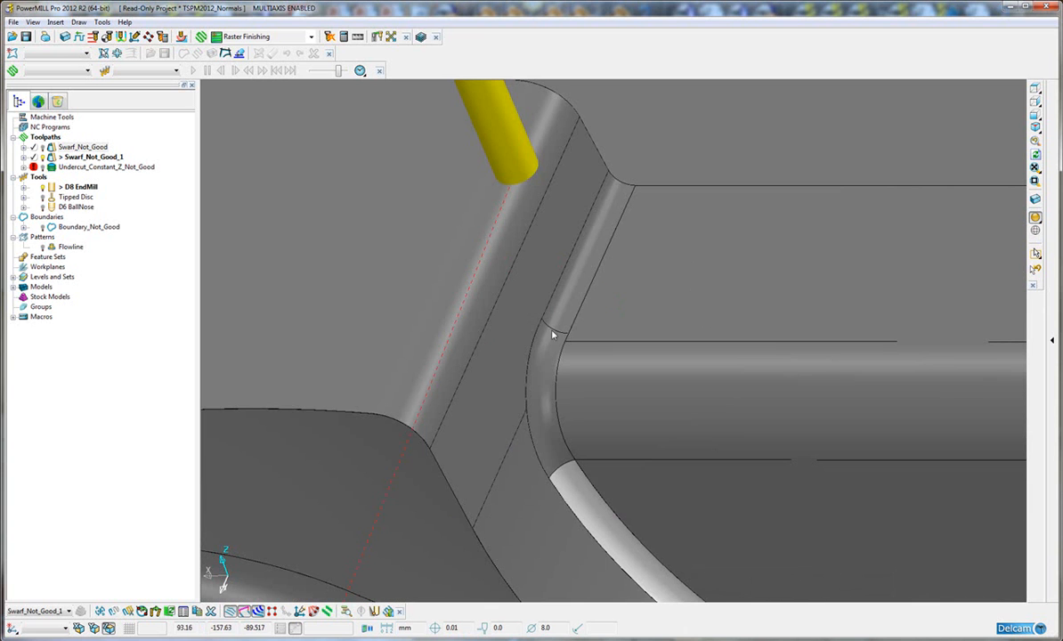
pyautogui.keyDown('shift'); pyautogui.click(563, 308); pyautogui.keyUp('shift')
# Create a user-defined boundary from the selected pocket-edge fillets by inserting the model surfaces
pyautogui.rightClick(45, 219)
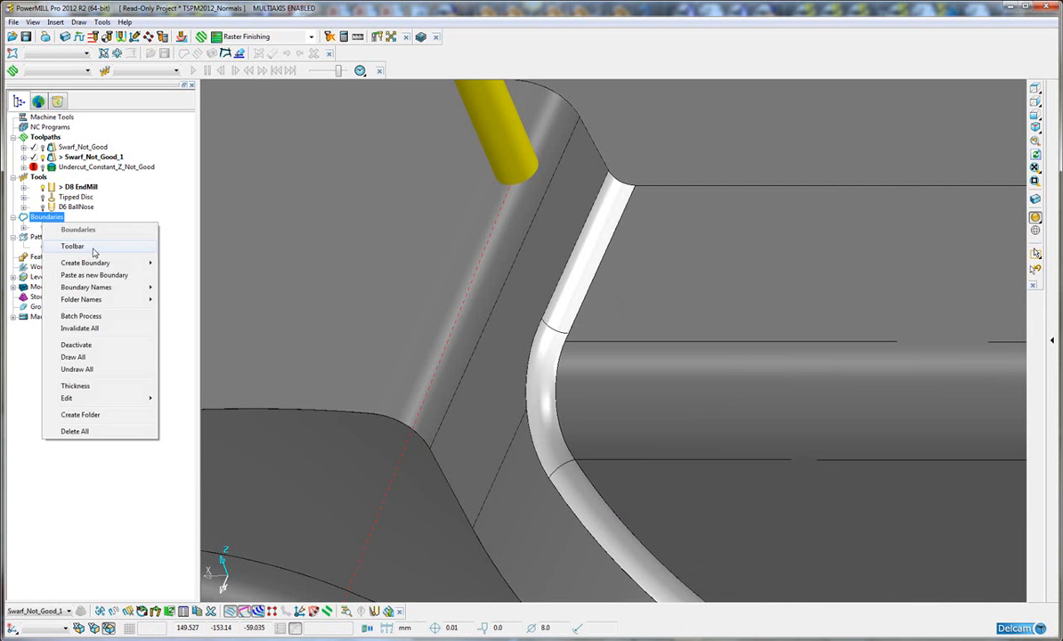
pyautogui.moveTo(116, 265)
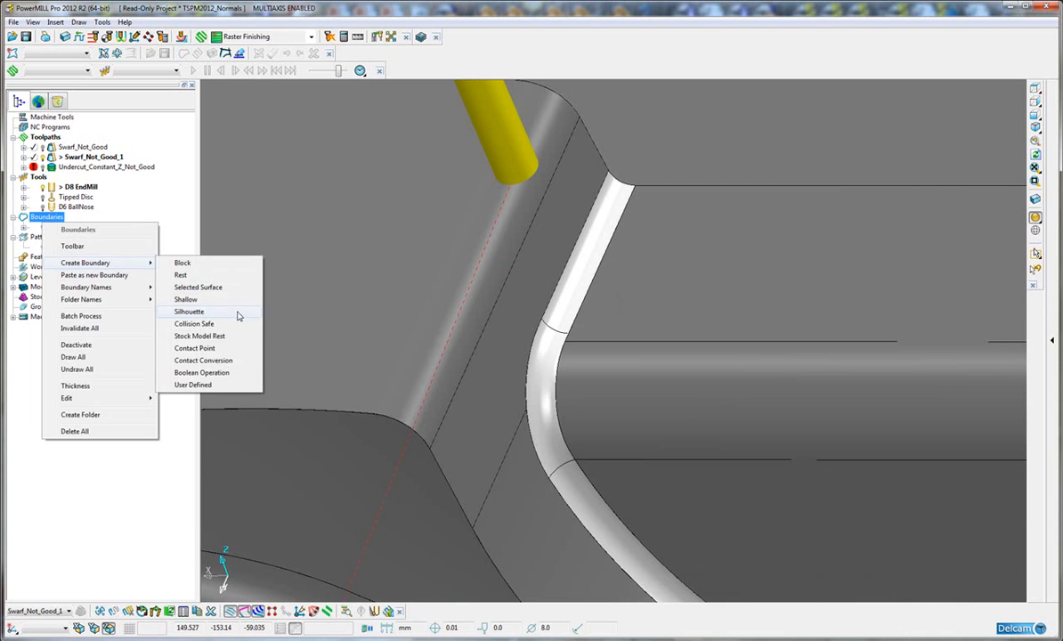
pyautogui.click(192, 384)
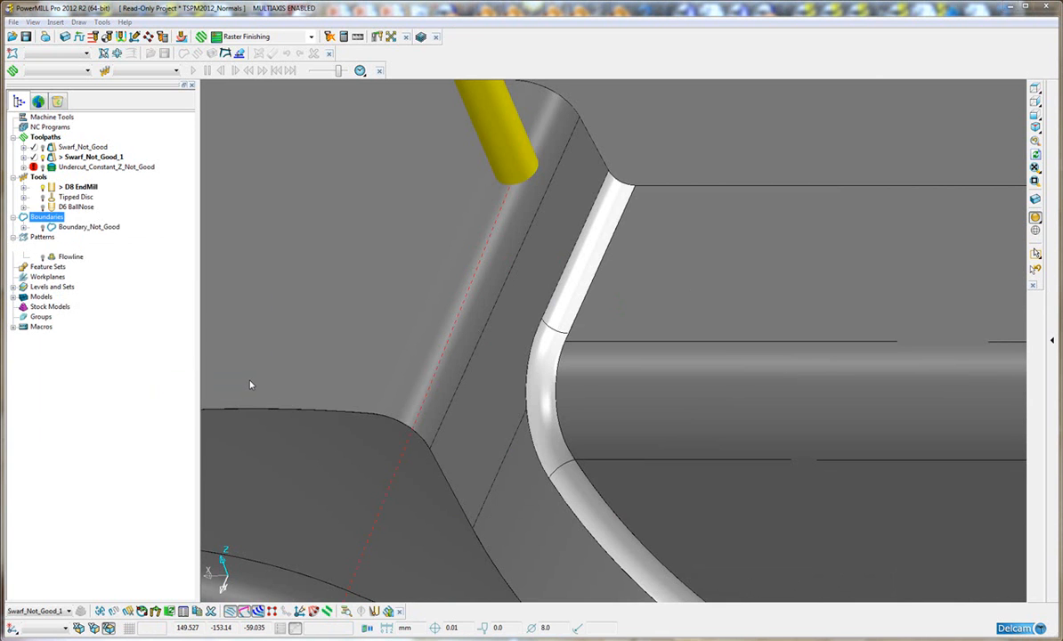
pyautogui.click(513, 318)
pyautogui.click(555, 411)
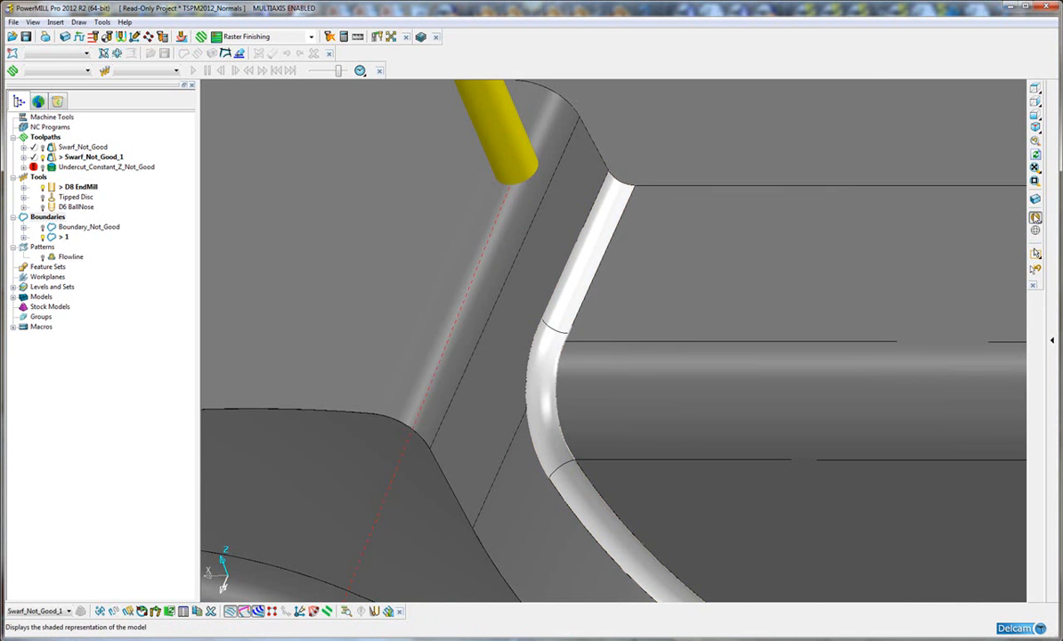
# Hide the model shading and examine the new boundary along the whole half-round pocket edge
pyautogui.click(1035, 218)
pyautogui.moveTo(726, 399)
pyautogui.keyDown('shift'); pyautogui.mouseDown(button='middle')
pyautogui.moveTo(549, 304)
pyautogui.moveTo(566, 357)
pyautogui.mouseUp(button='middle'); pyautogui.keyUp('shift')
pyautogui.moveTo(892, 389); pyautogui.dragTo(784, 320, button='middle')
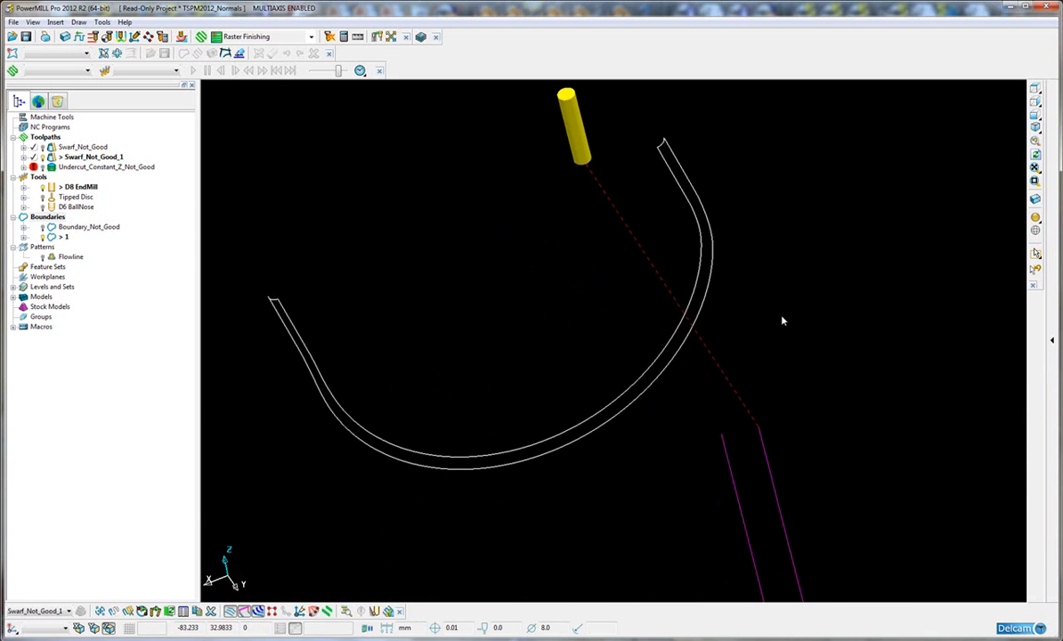
# Review the tip on when surface normals need orienting, and bring back the shaded model to view the whole part
pyautogui.click(39, 102)
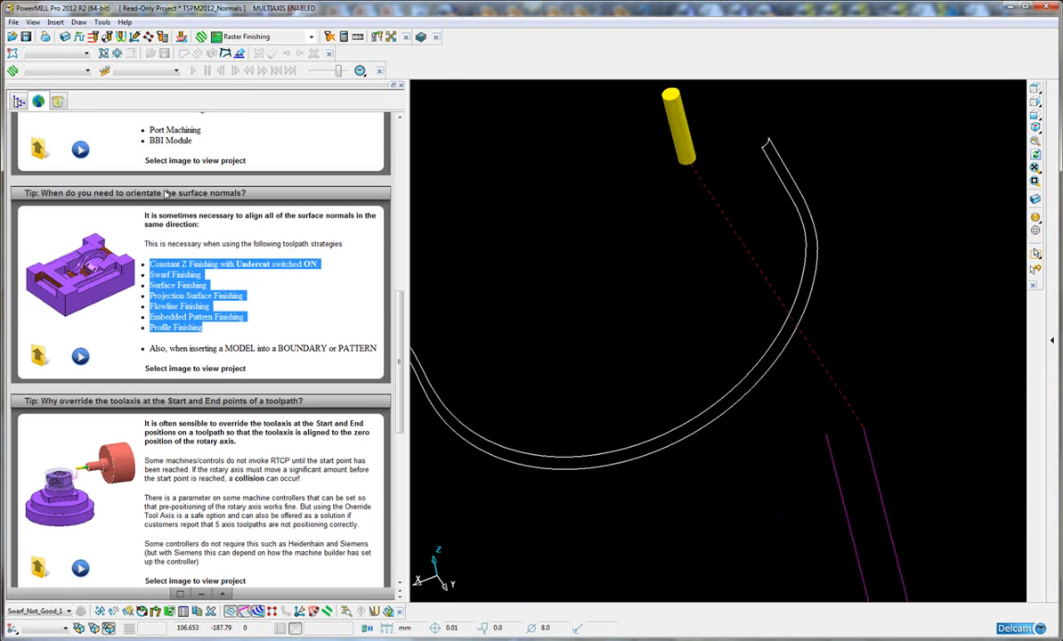
pyautogui.click(19, 101)
pyautogui.click(1035, 217)
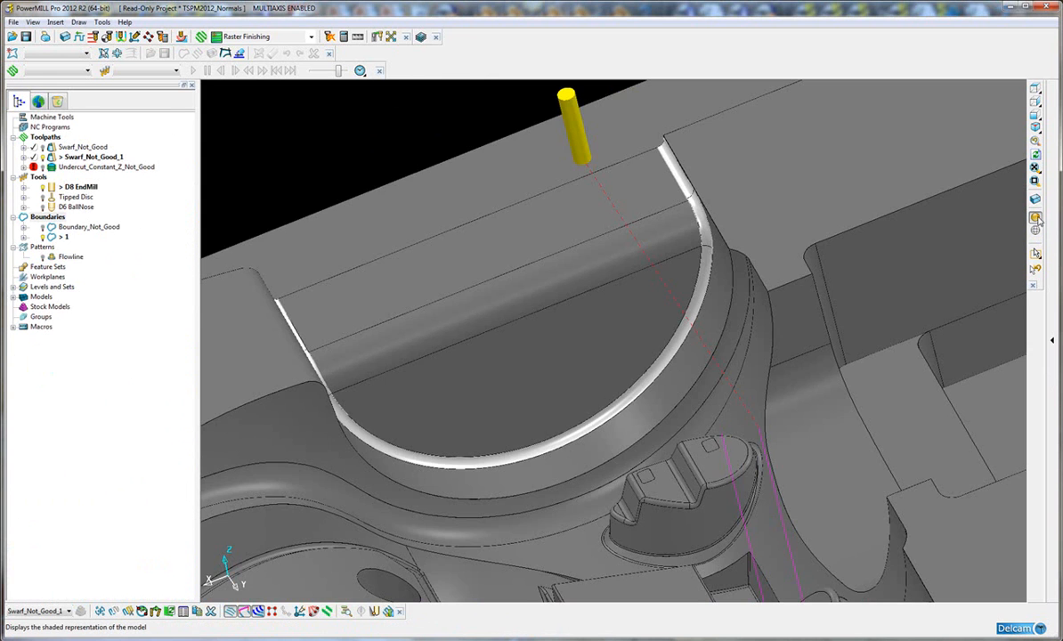
pyautogui.scroll(-4, 677, 356)
pyautogui.scroll(-1, 593, 365)
pyautogui.keyDown('shift'); pyautogui.moveTo(591, 413); pyautogui.dragTo(575, 332, button='middle'); pyautogui.keyUp('shift')
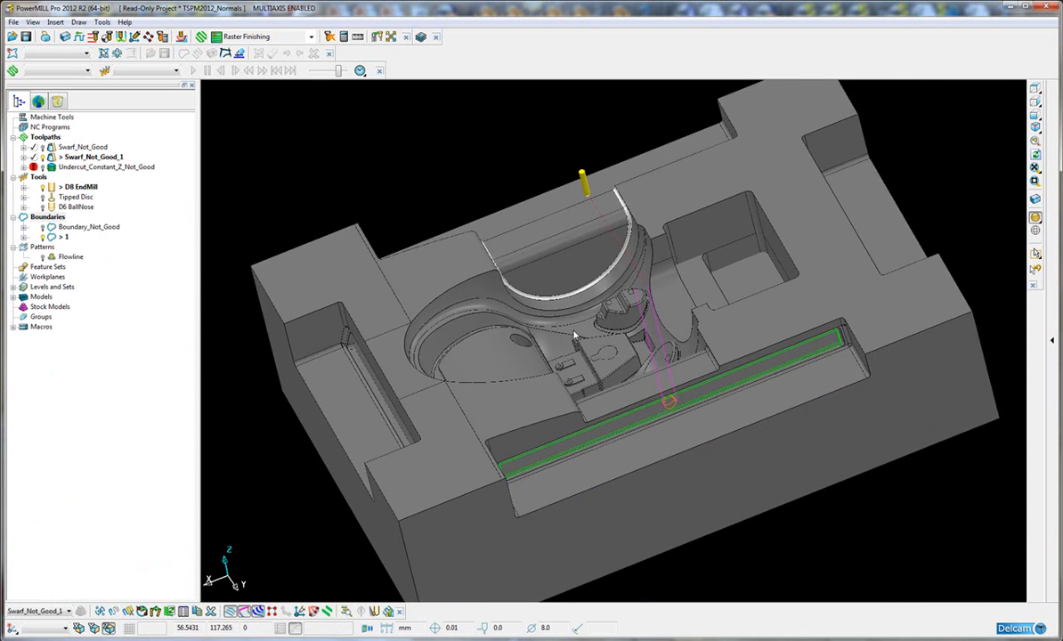